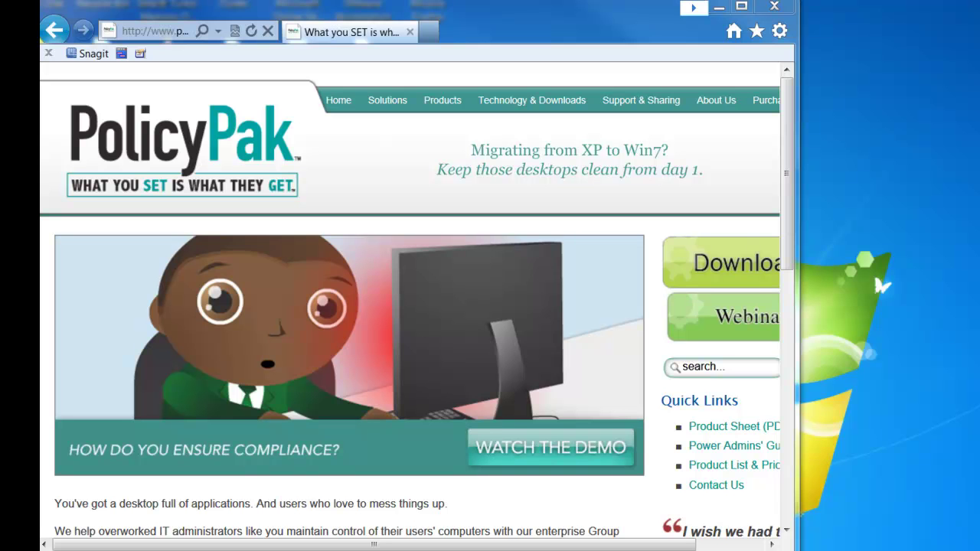
left_click(149, 30)
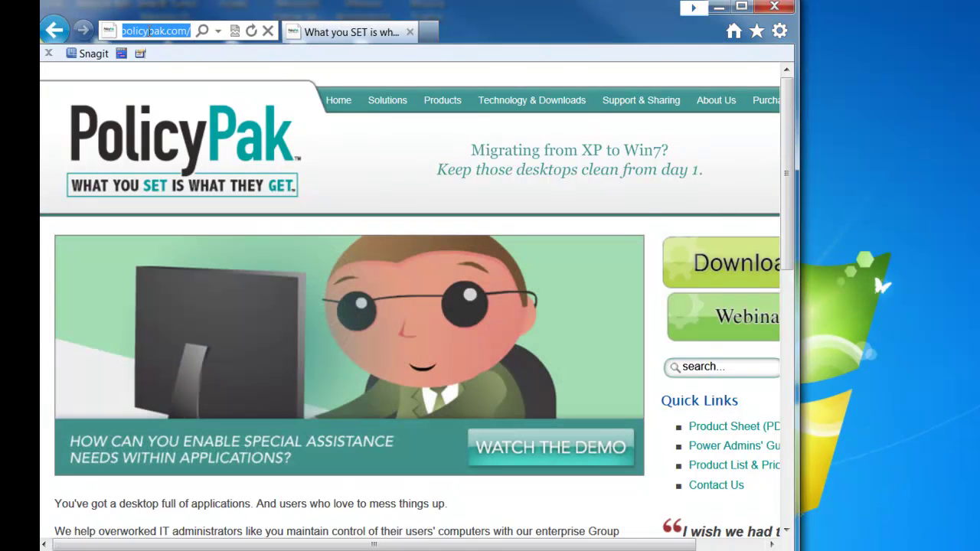
type("ht")
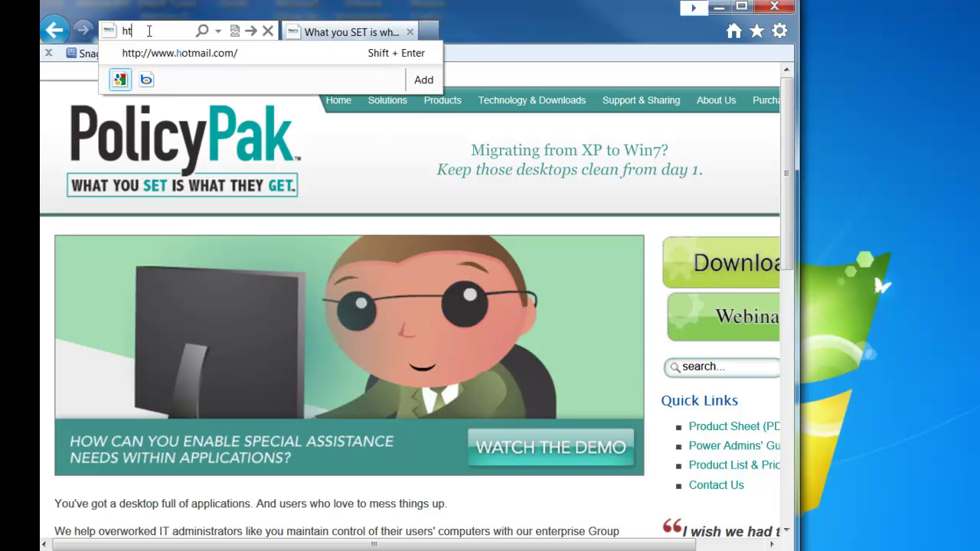
type("tp://localhost:811/")
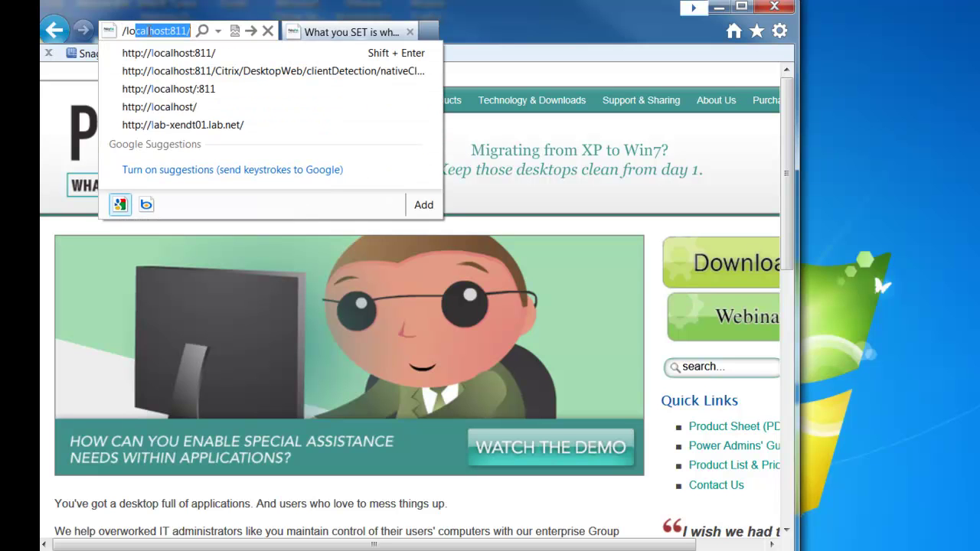
key("Return")
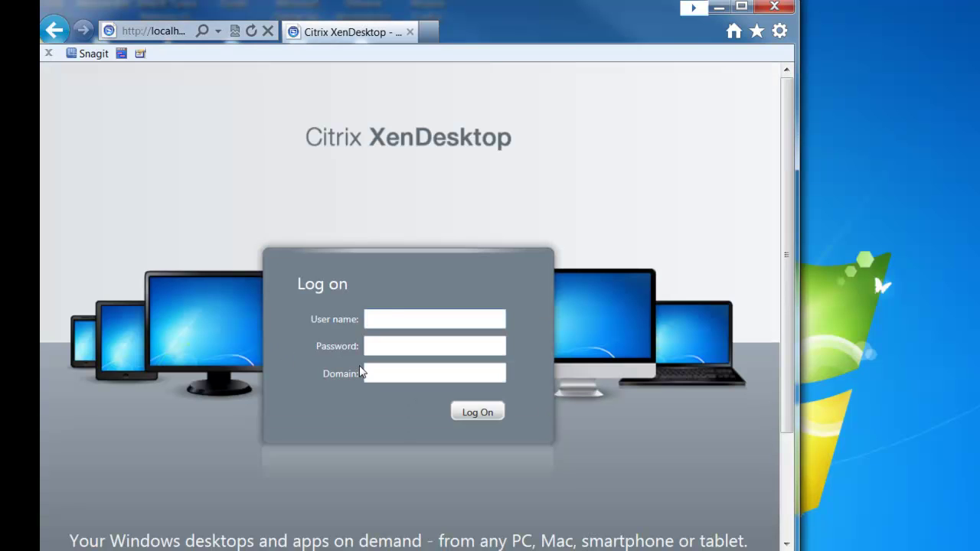
Step: Log on to XenDesktop with the account's user name and password, using the domain lab
type("jemo")
key("Tab")
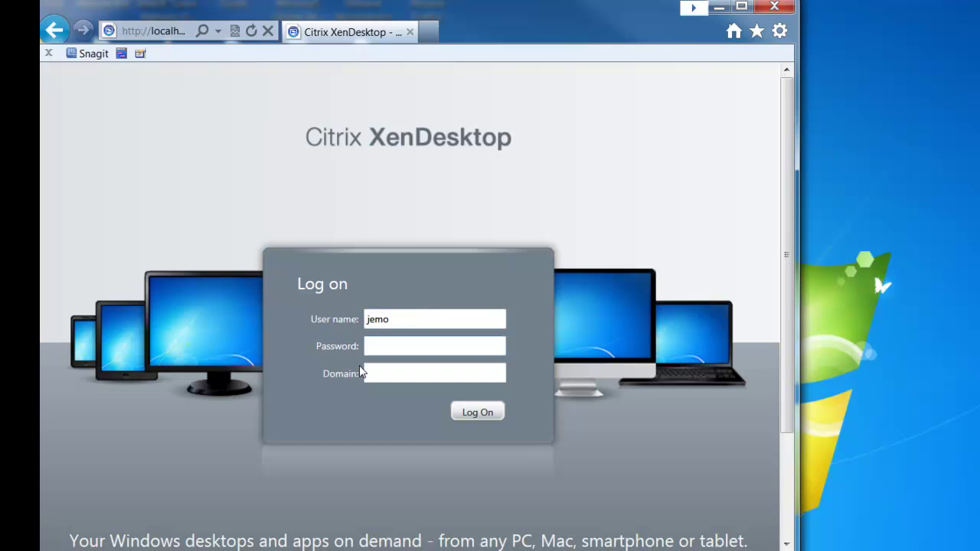
type("••••••••••")
key("Tab")
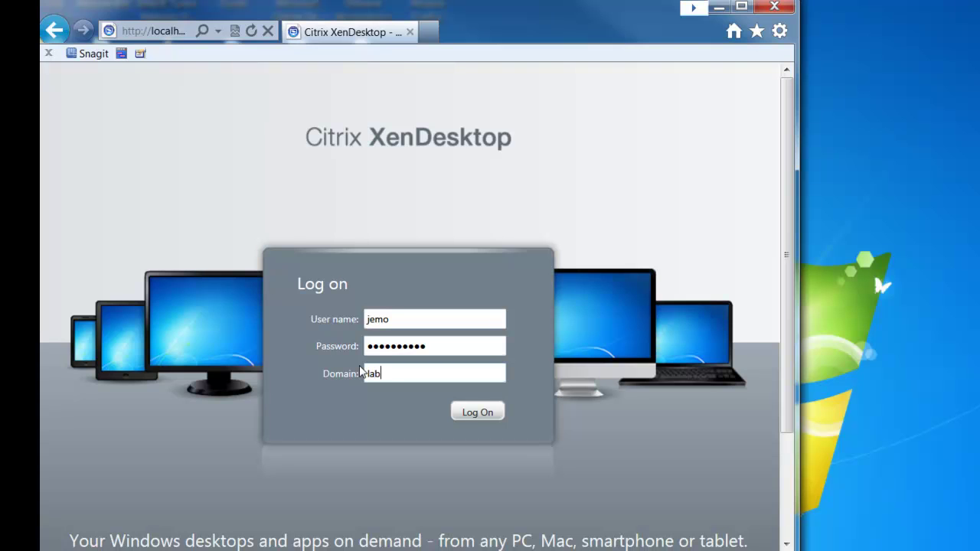
left_click(477, 412)
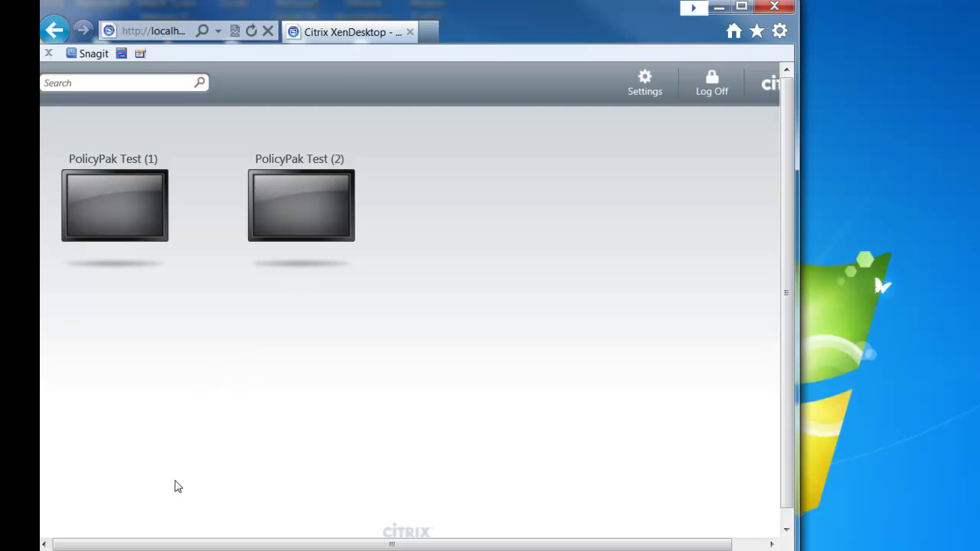
Step: Launch the PolicyPak Test (1) virtual desktop and dismiss its XenDesktop welcome window
mouse_move(124, 212)
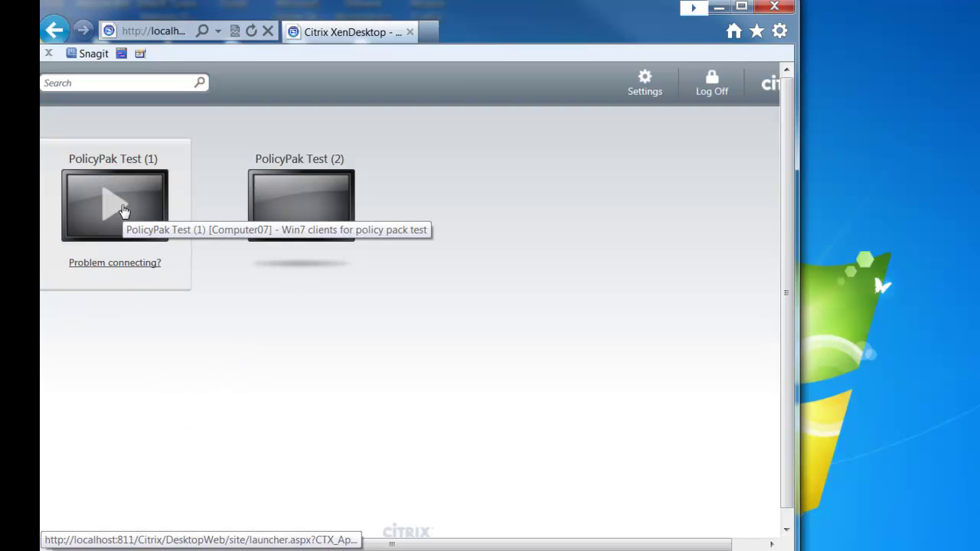
left_click(123, 211)
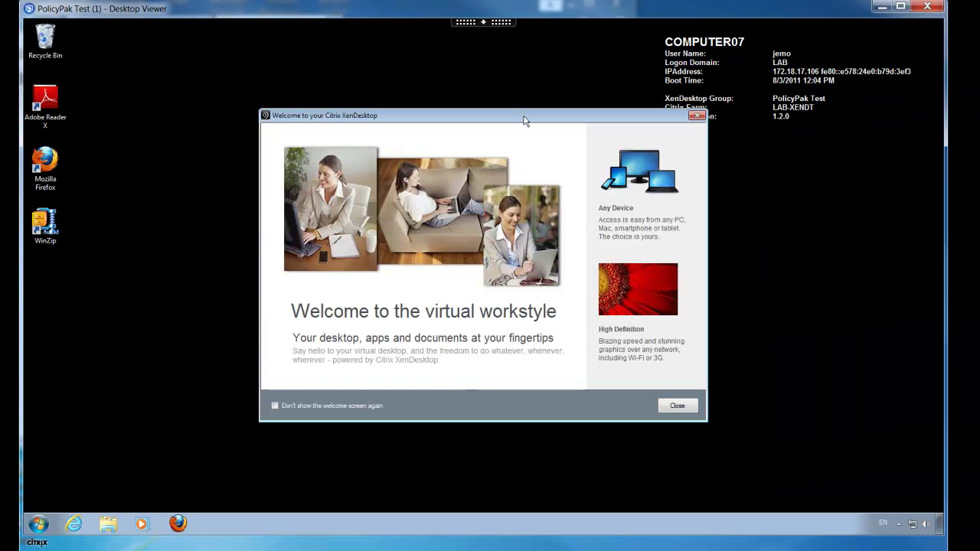
left_click_drag(524, 120, 482, 126)
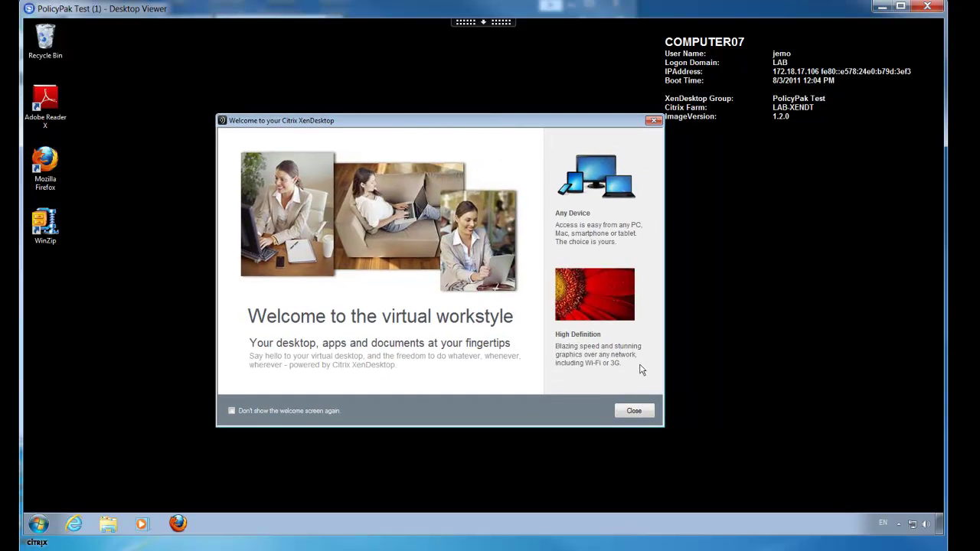
left_click(652, 122)
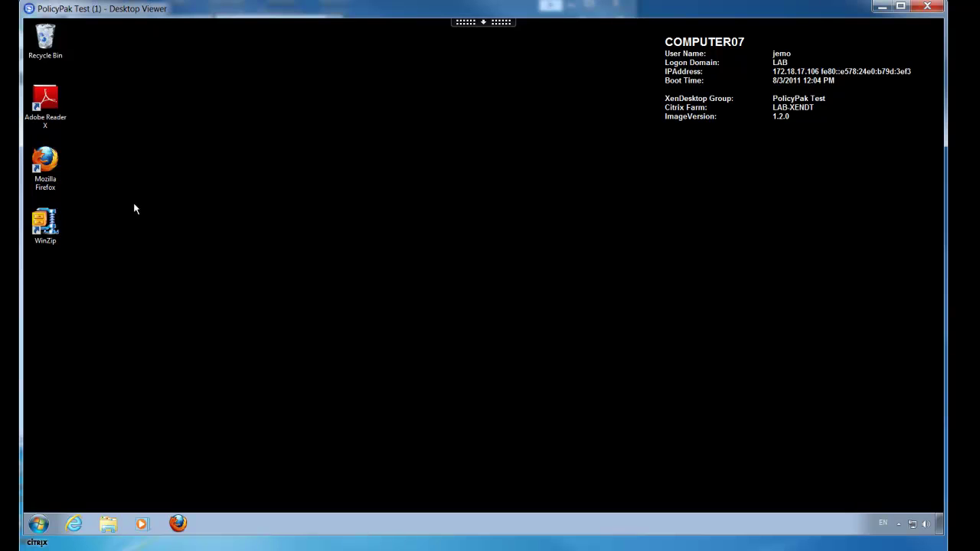
Step: Start WinZip on the virtual desktop and open its Configuration settings
double_click(50, 226)
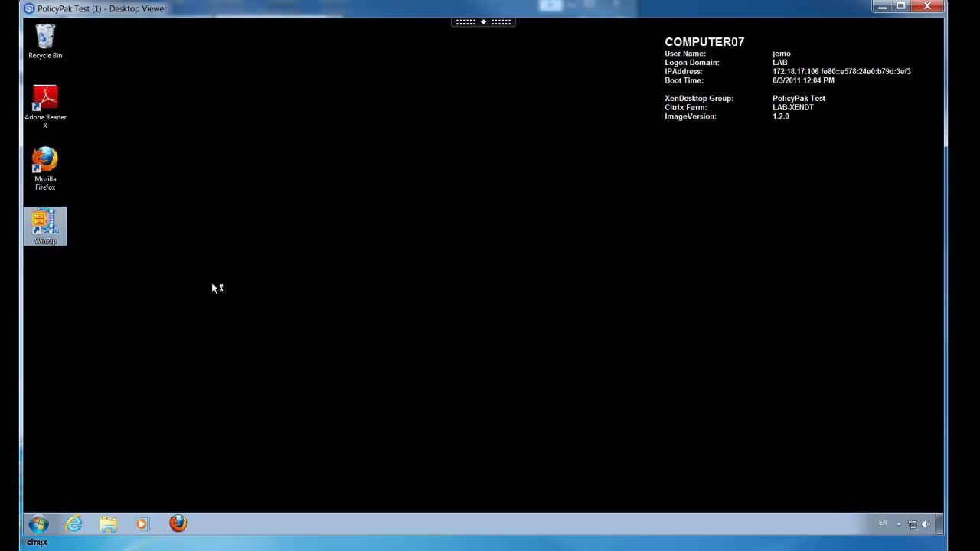
left_click(261, 123)
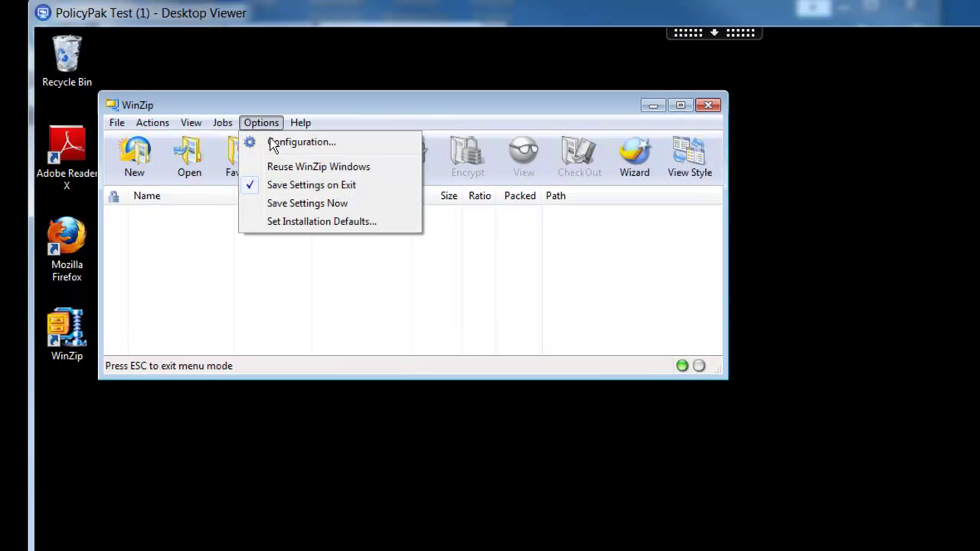
left_click(273, 145)
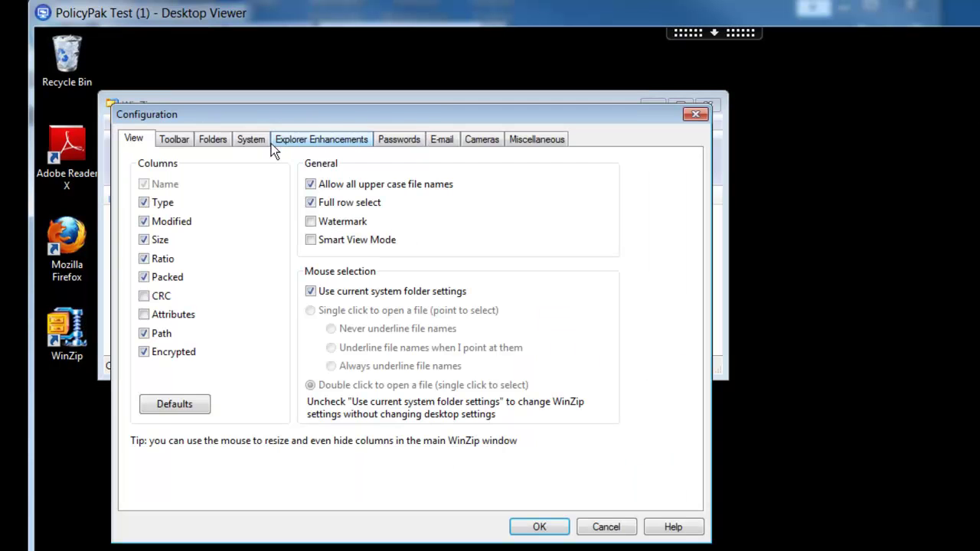
Step: Review WinZip's Explorer Enhancements, Passwords, E-mail, Cameras and Miscellaneous settings, and close WinZip
left_click(341, 148)
left_click(392, 144)
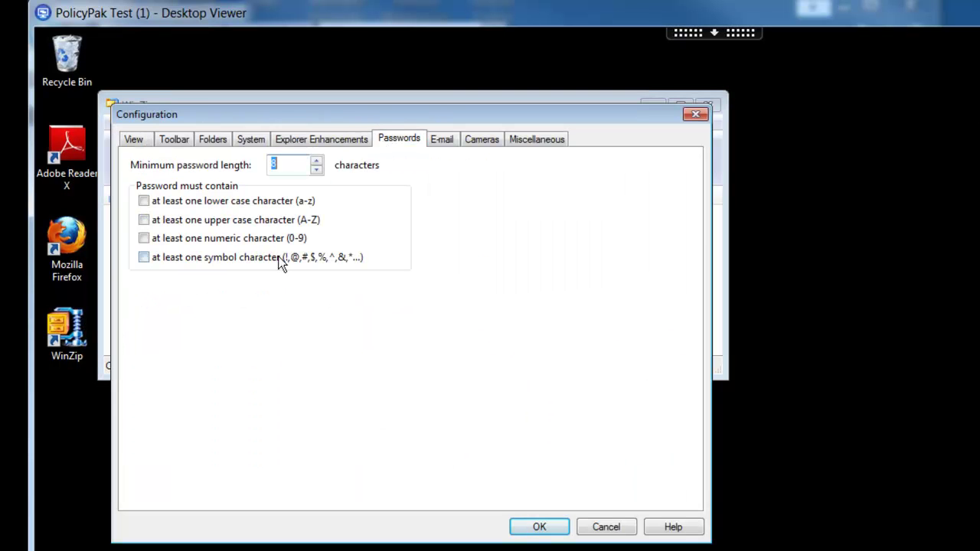
left_click(450, 146)
left_click(478, 142)
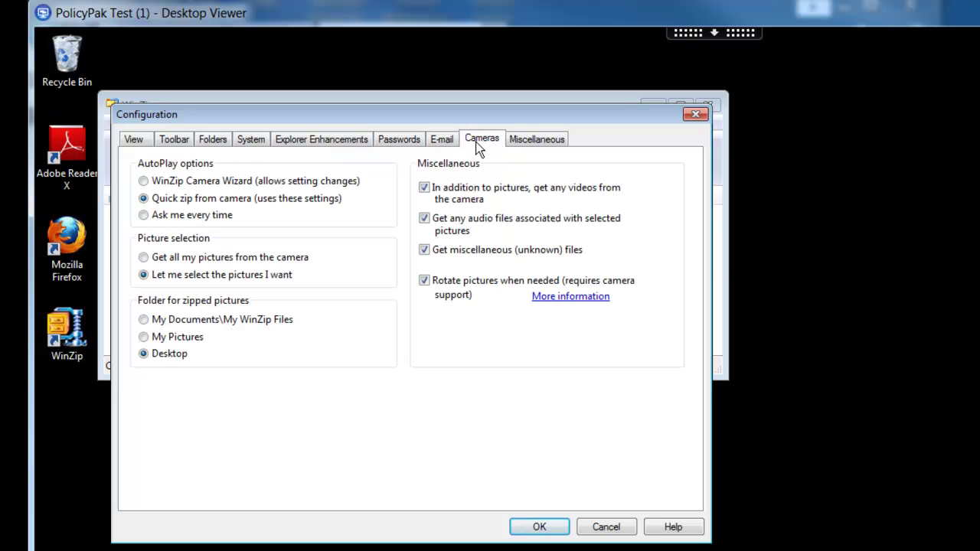
left_click(536, 139)
left_click(392, 140)
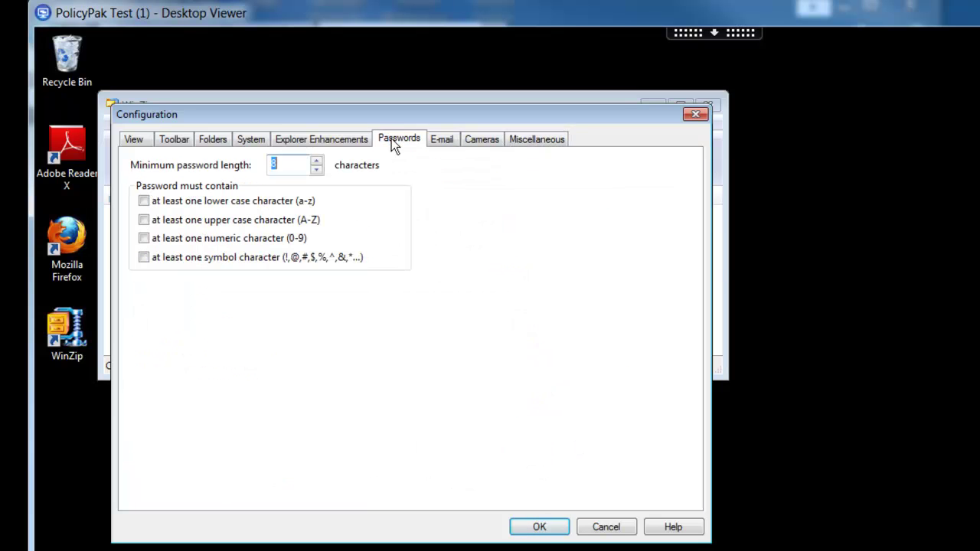
left_click(345, 140)
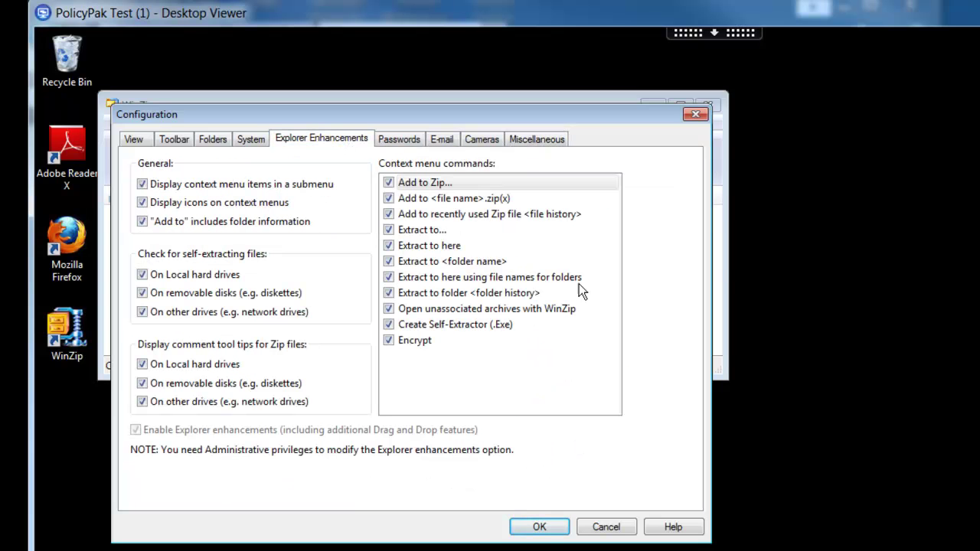
key("Return")
key("alt+F4")
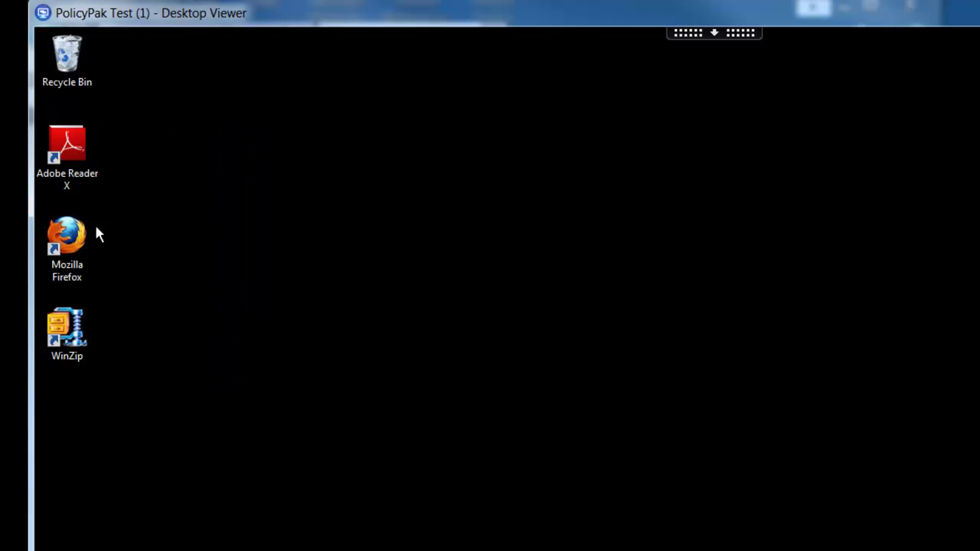
Step: Open Firefox, look through its Tabs, Content and Applications options, and close the browser
double_click(77, 239)
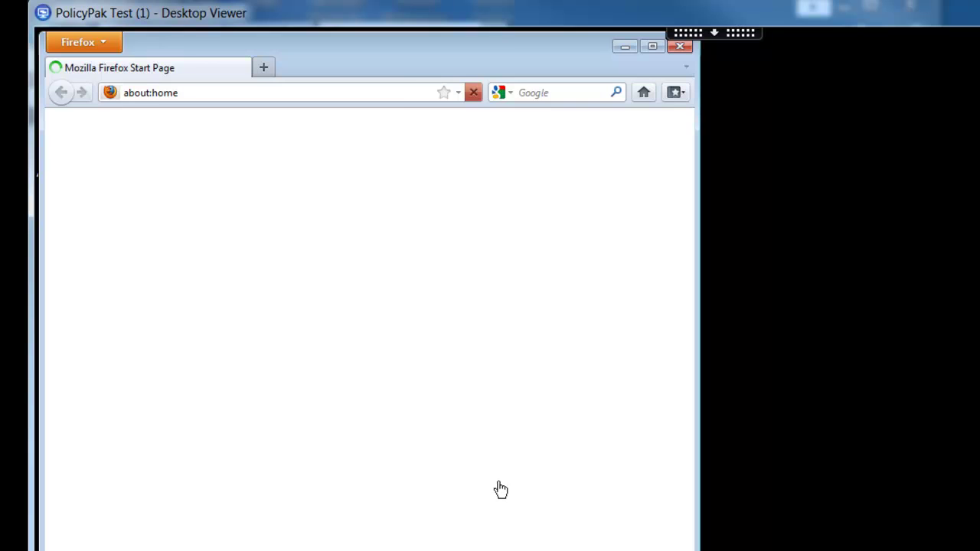
left_click_drag(401, 67, 559, 77)
left_click(247, 53)
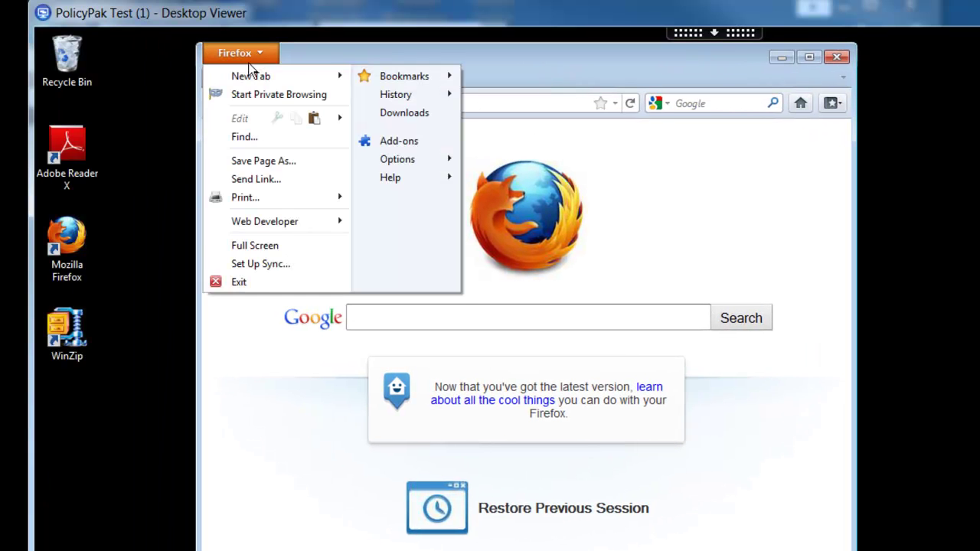
left_click(409, 159)
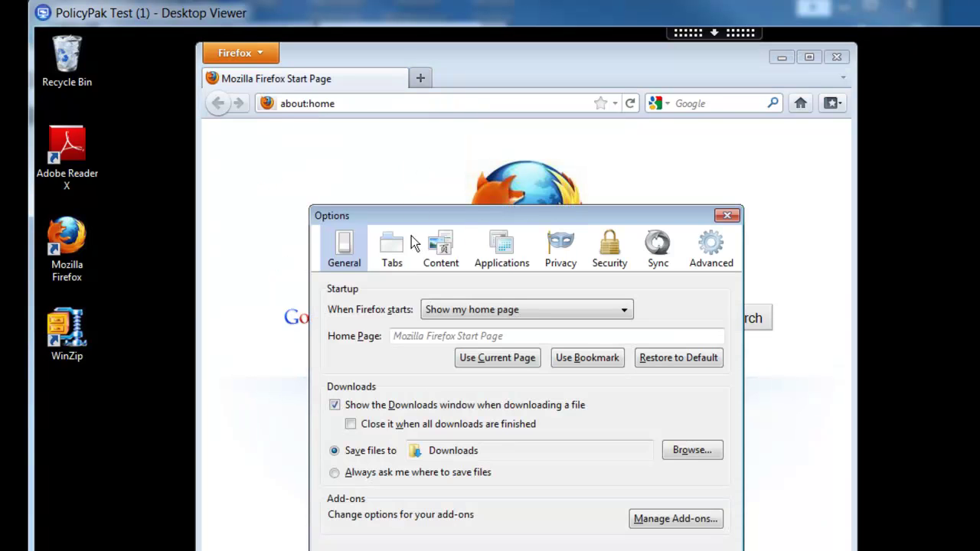
left_click(399, 250)
left_click(445, 249)
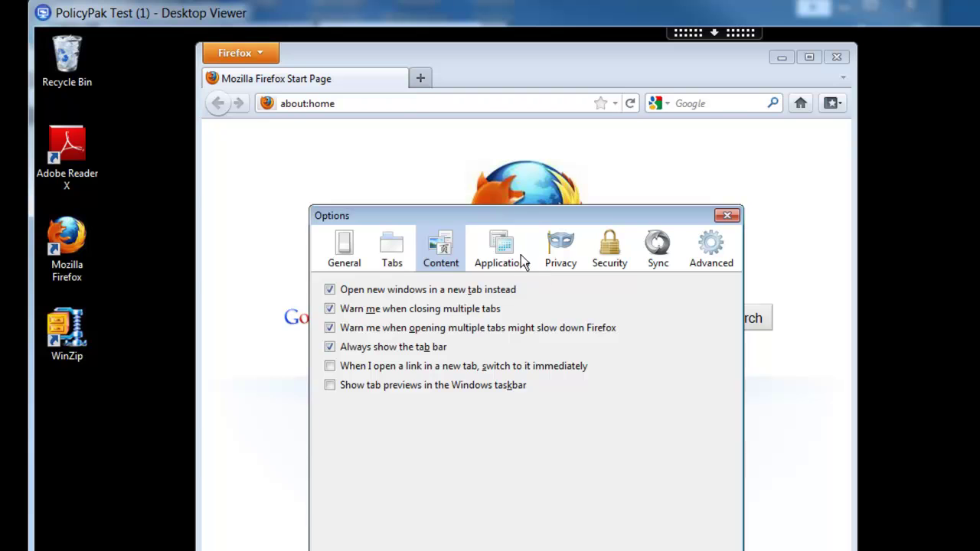
left_click(513, 247)
left_click(726, 216)
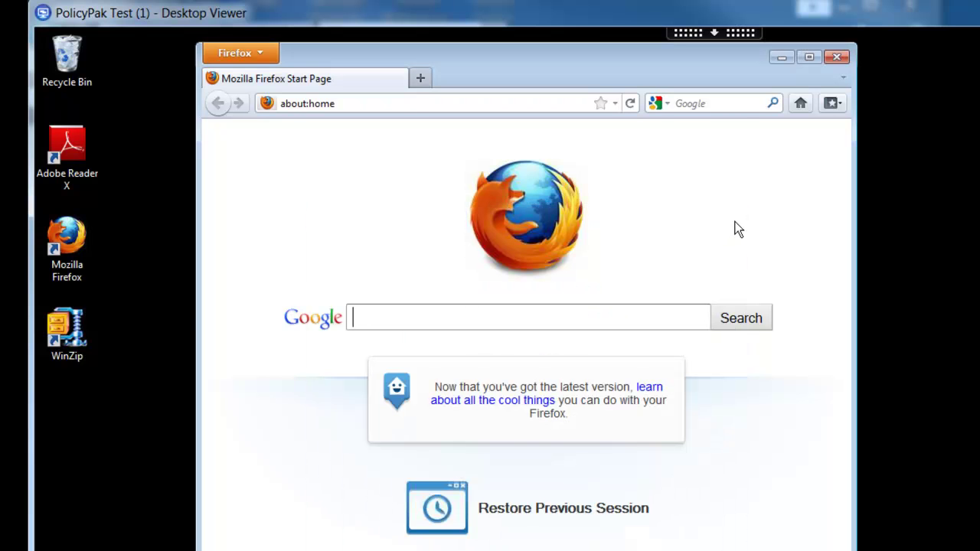
left_click(838, 58)
Step: Open Adobe Reader, review its Security and Updater preferences, and close the program
double_click(90, 156)
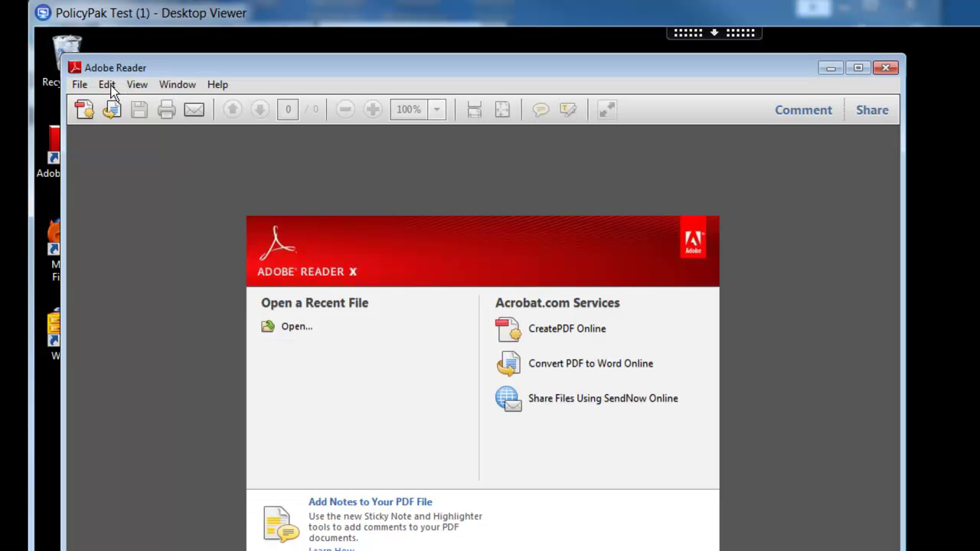
left_click(111, 84)
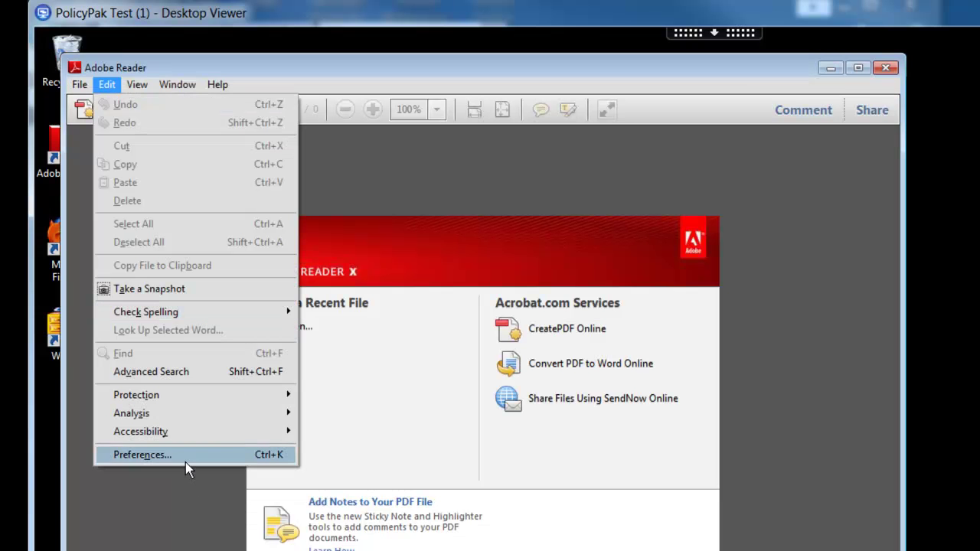
left_click(186, 460)
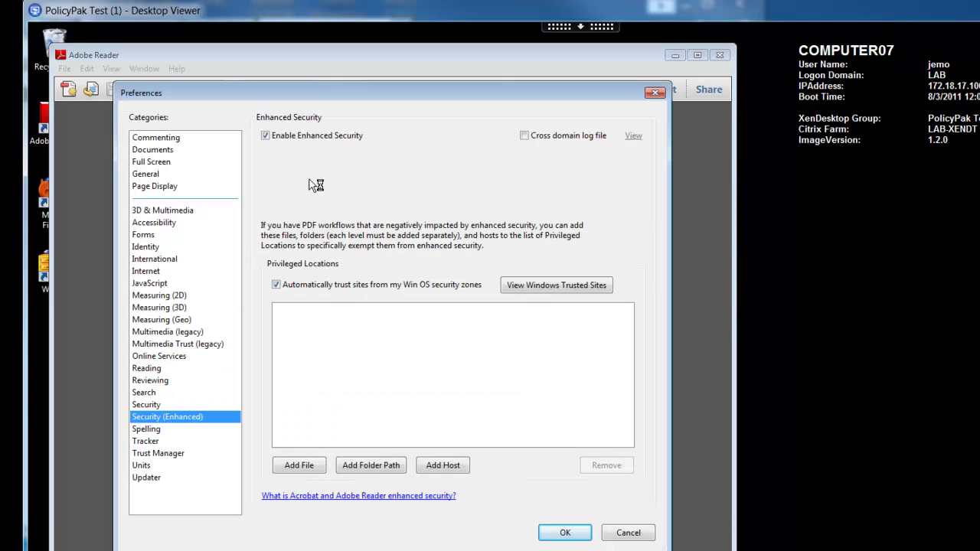
left_click(171, 405)
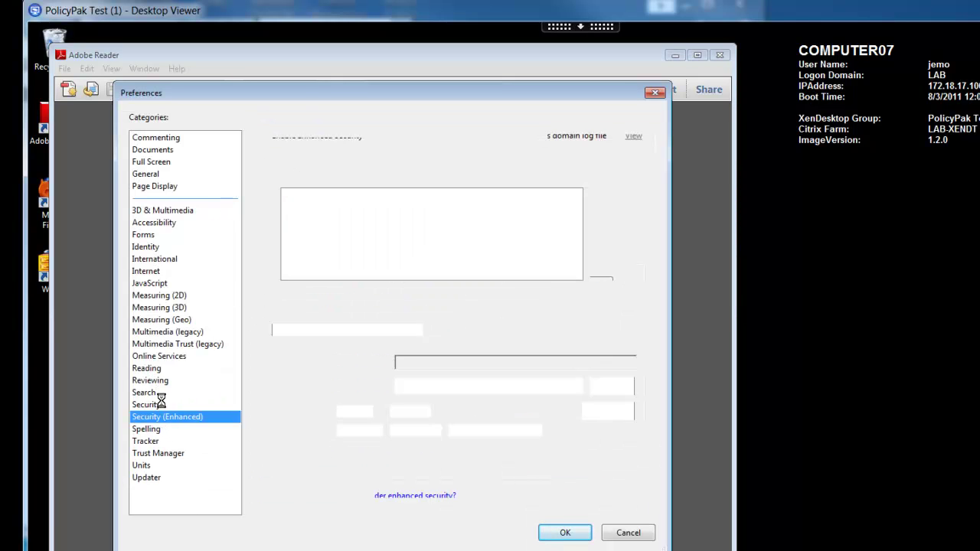
left_click(147, 477)
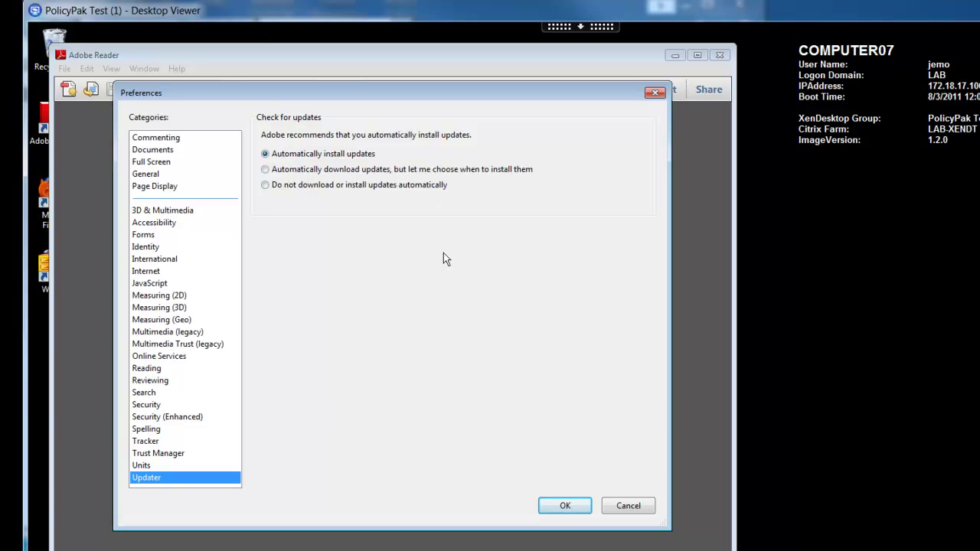
key("Return")
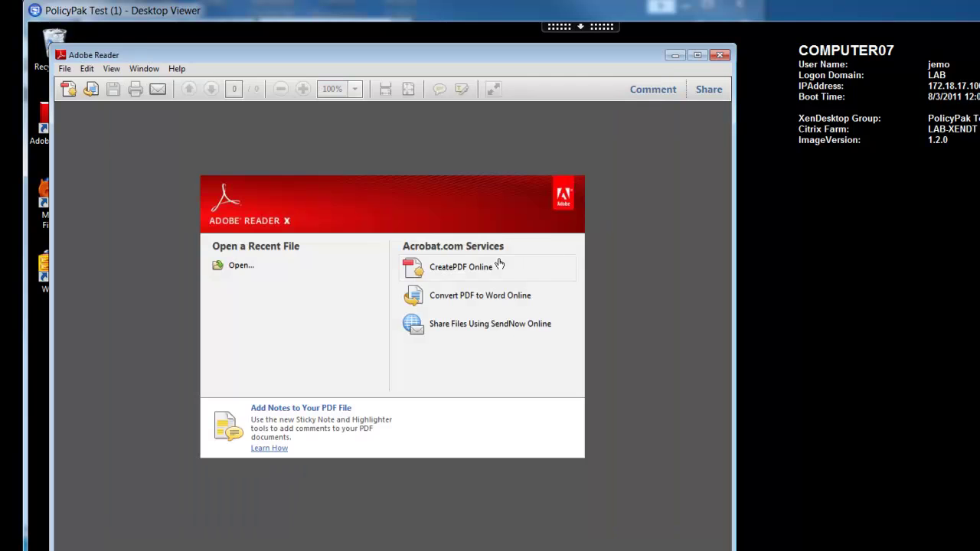
left_click(721, 56)
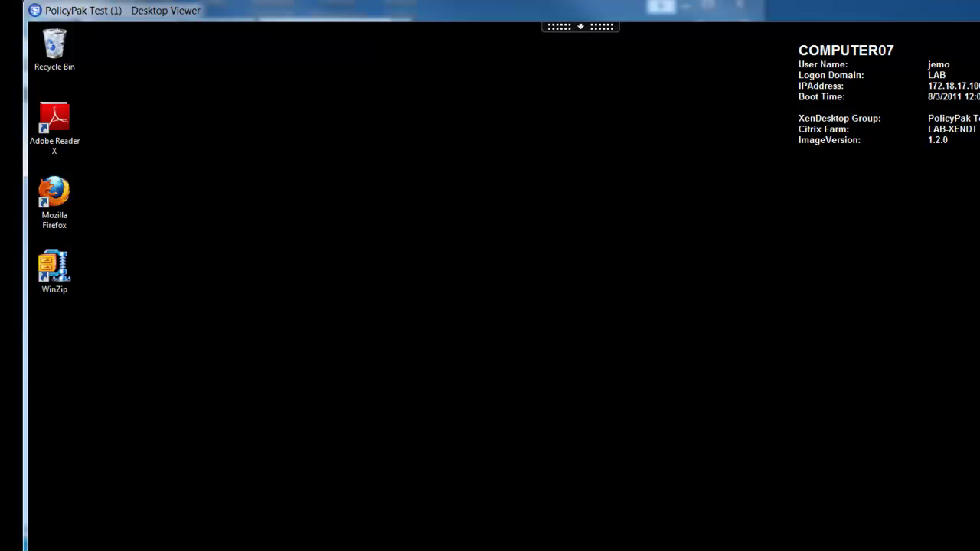
Step: Disconnect from the PolicyPak Test (1) virtual desktop and bring up the second PolicyPak Test desktop
left_click_drag(201, 14, 199, 17)
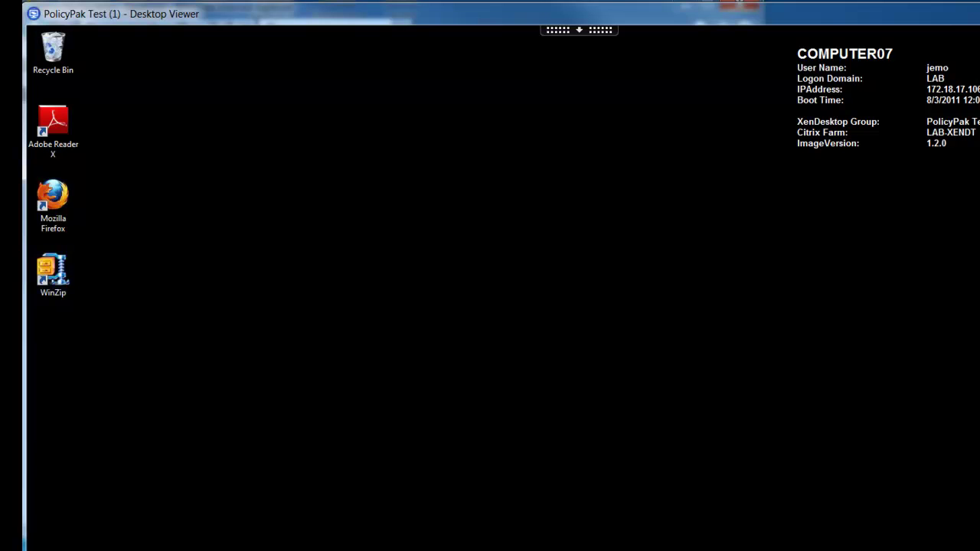
left_click(739, 5)
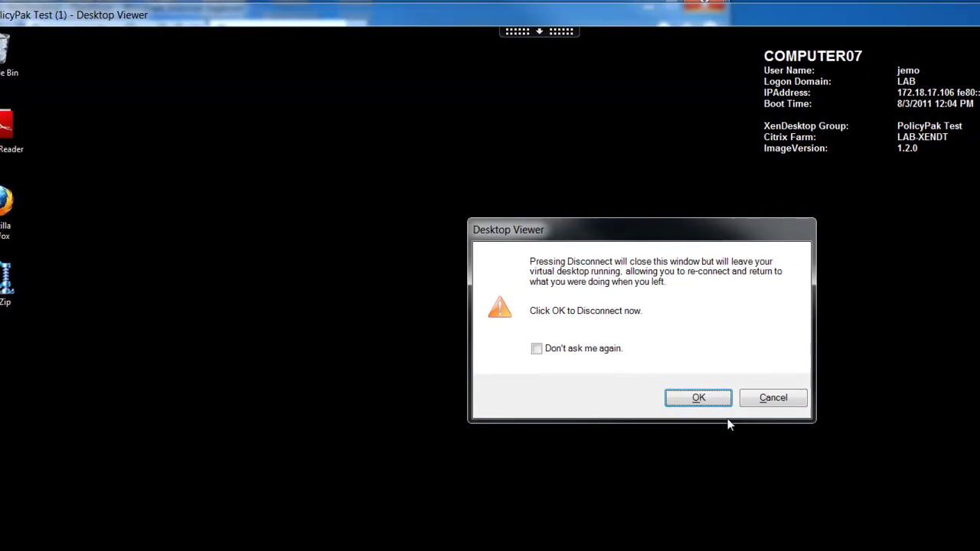
left_click(595, 430)
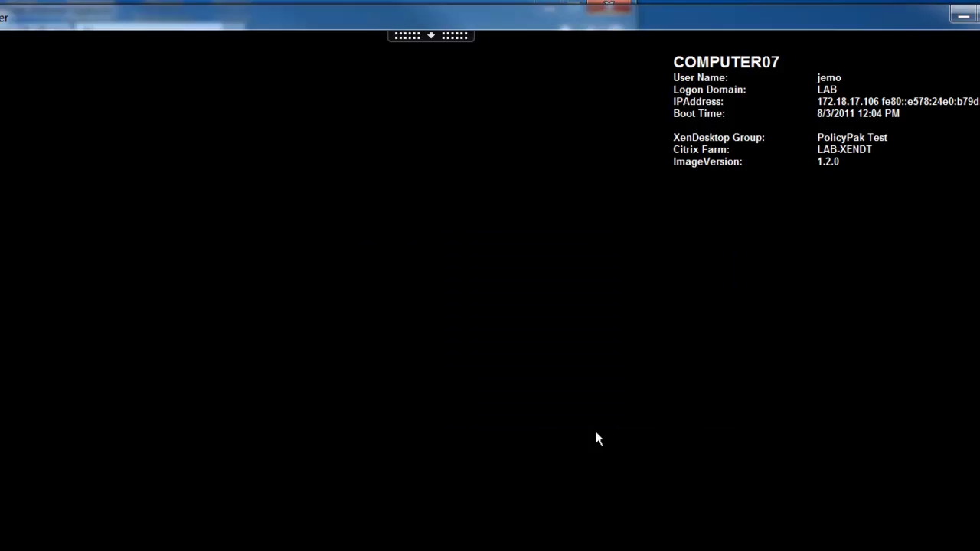
left_click(236, 169)
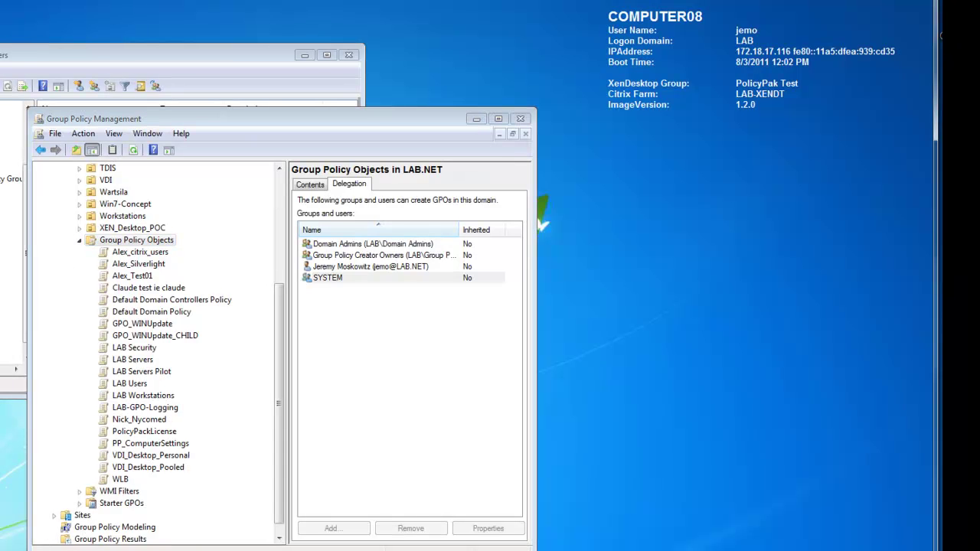
Step: Open the PreConfigured PolicyPaks folder on the desktop and point out its Acrobat 10 and Firefox folders
left_click_drag(563, 167, 603, 198)
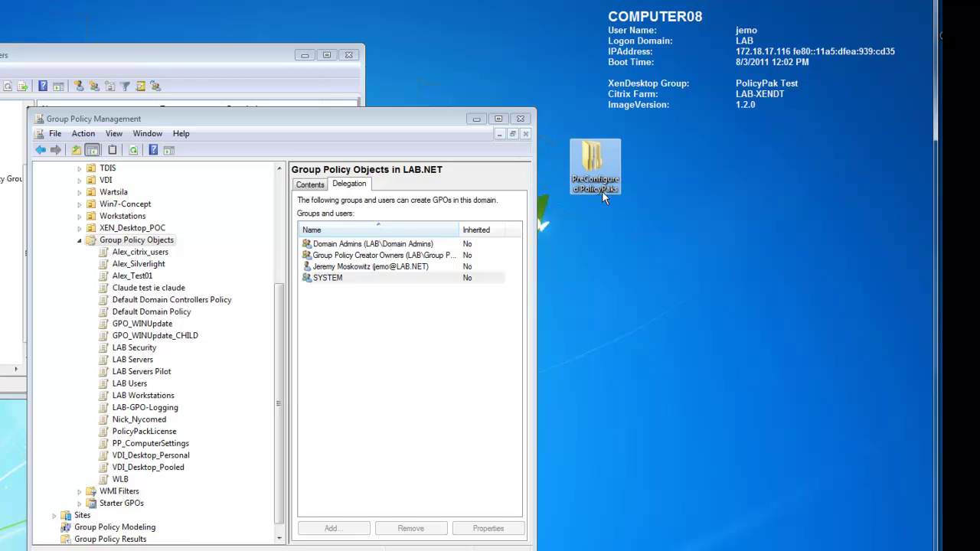
double_click(596, 169)
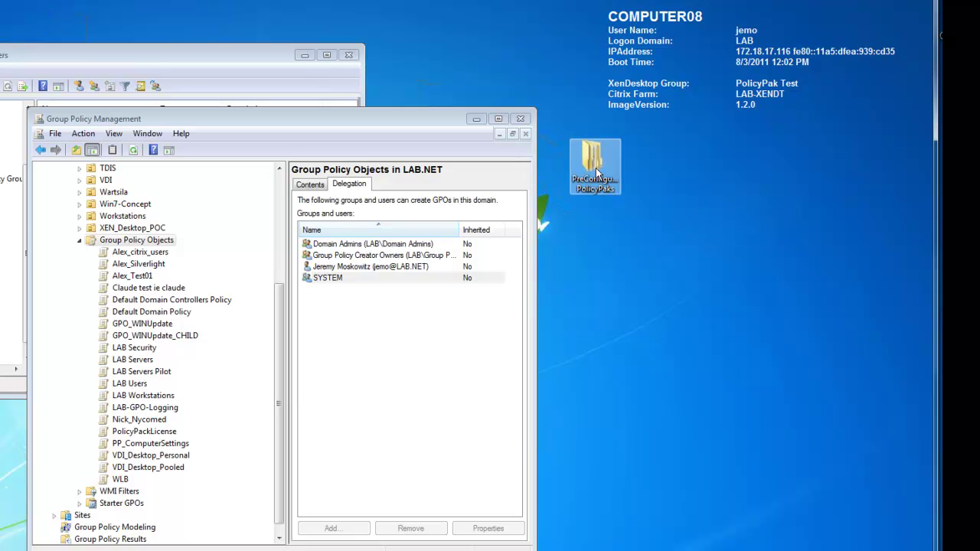
left_click_drag(543, 197, 612, 165)
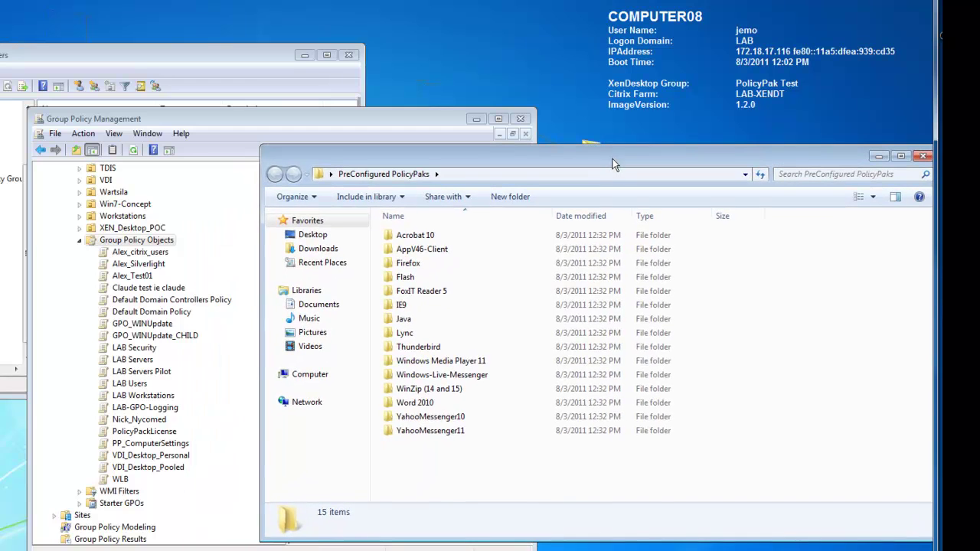
left_click(429, 235)
left_click(426, 263)
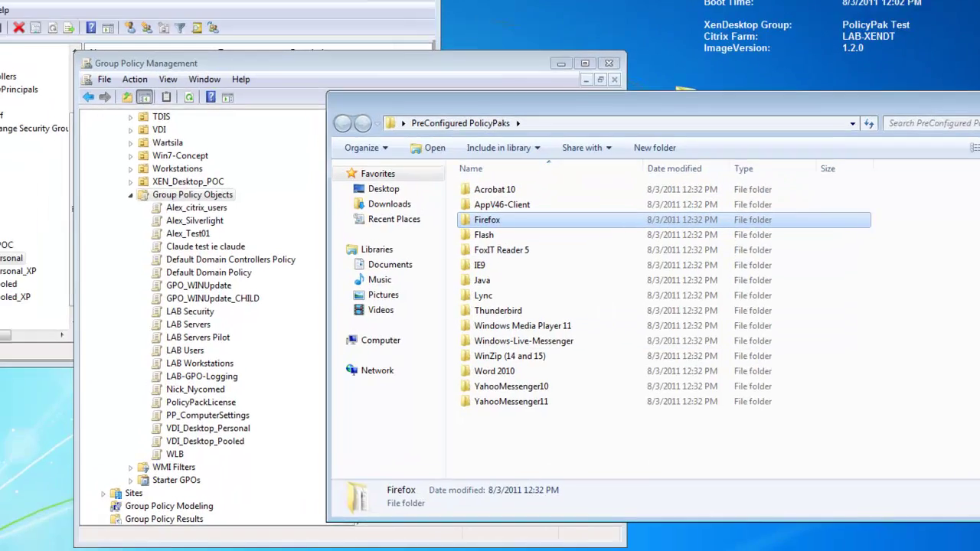
Step: Open the Extensions folder in C:\Program Files\PolicyPak
left_click(34, 500)
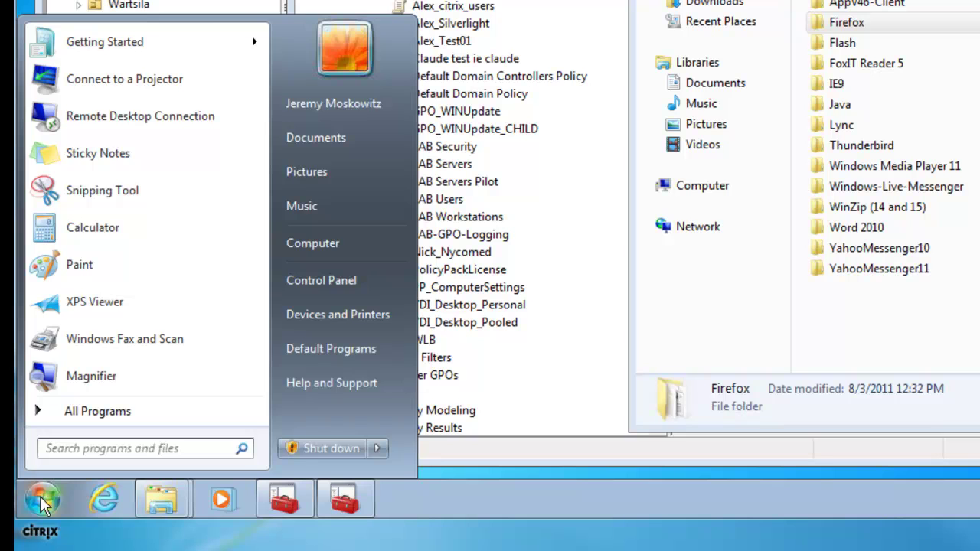
type("c:\\pro")
key("Tab")
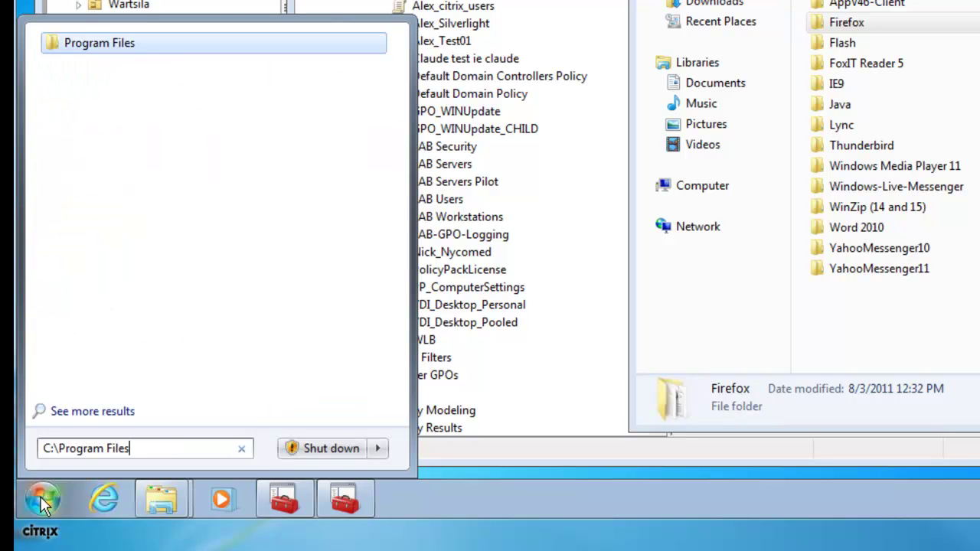
type("\\p")
key("Tab")
key("Return")
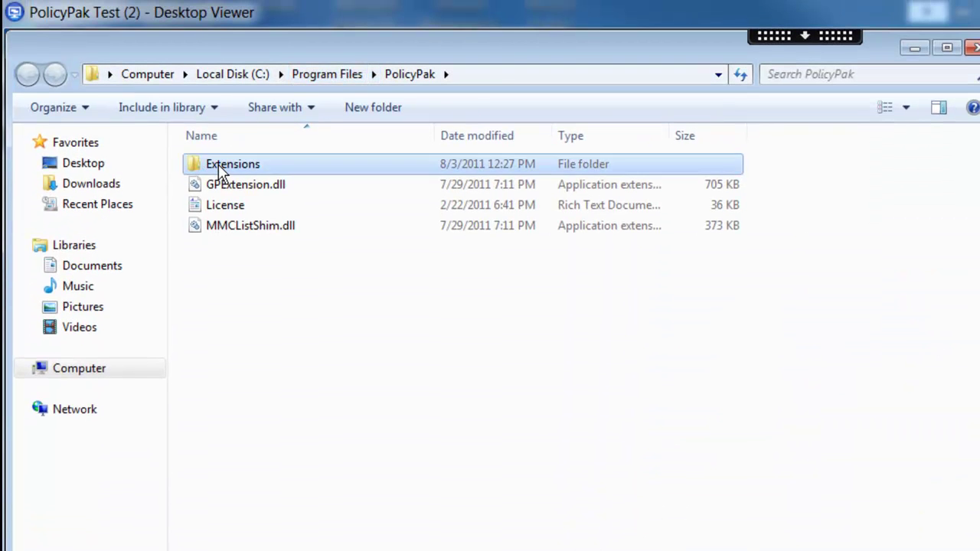
double_click(219, 175)
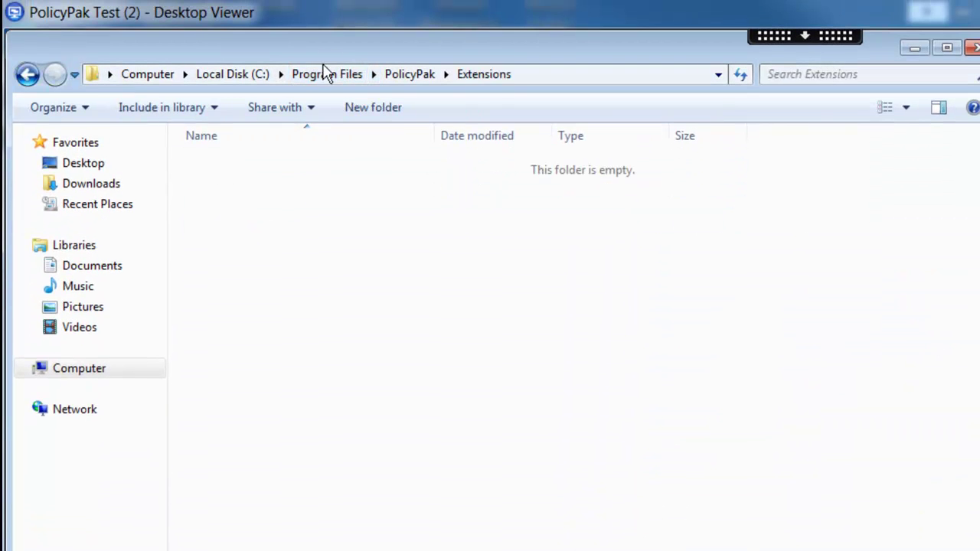
Step: Arrange the Extensions and PreConfigured PolicyPaks folder windows side by side
key("super+Down")
left_click_drag(8, 281, 7, 278)
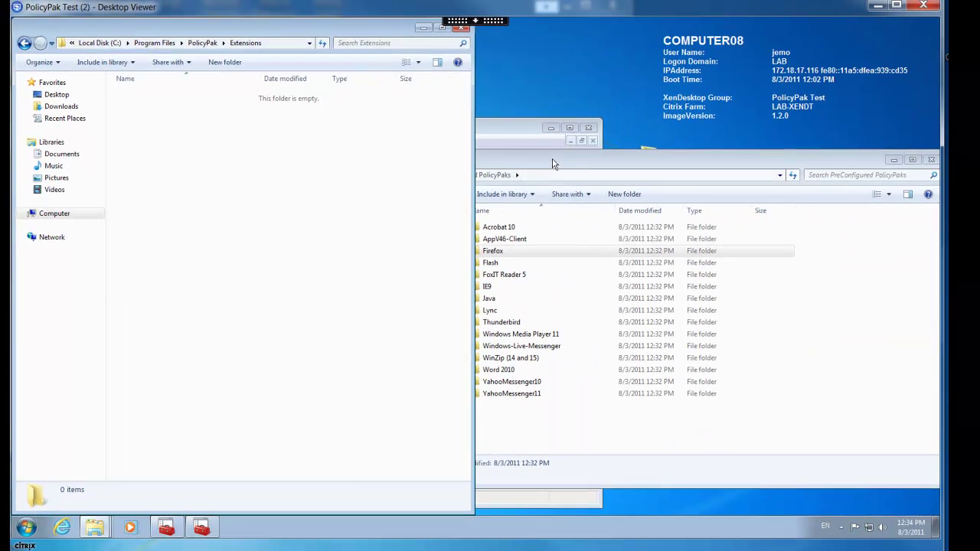
left_click_drag(554, 164, 941, 188)
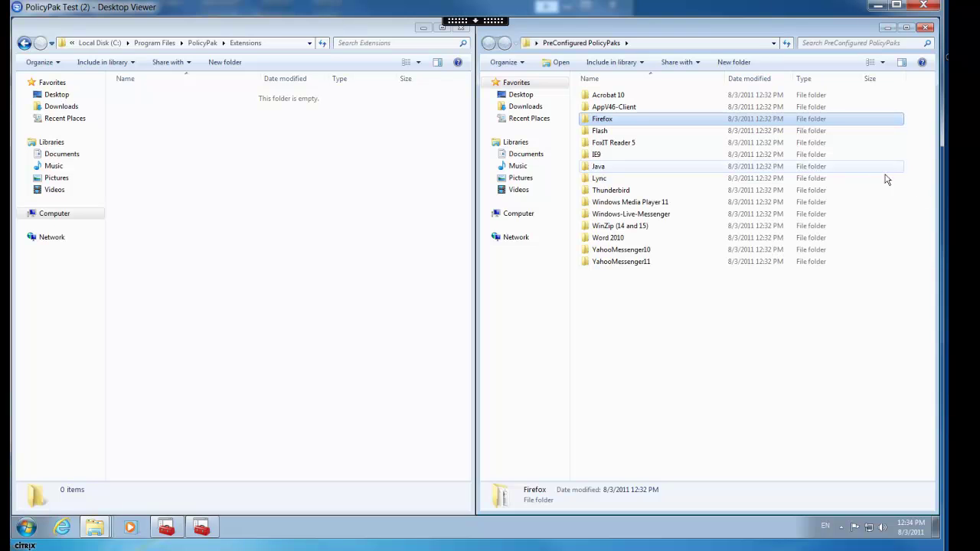
Step: Copy pp-Adobe-Reader-X.dll from the Acrobat 10 folder into the PolicyPak Extensions folder, granting administrator permission
double_click(616, 98)
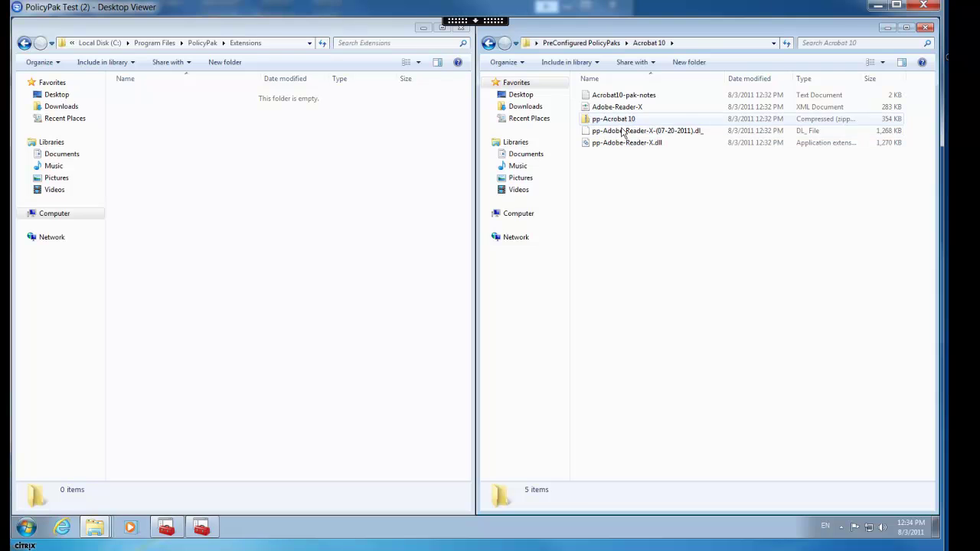
left_click_drag(582, 143, 306, 166)
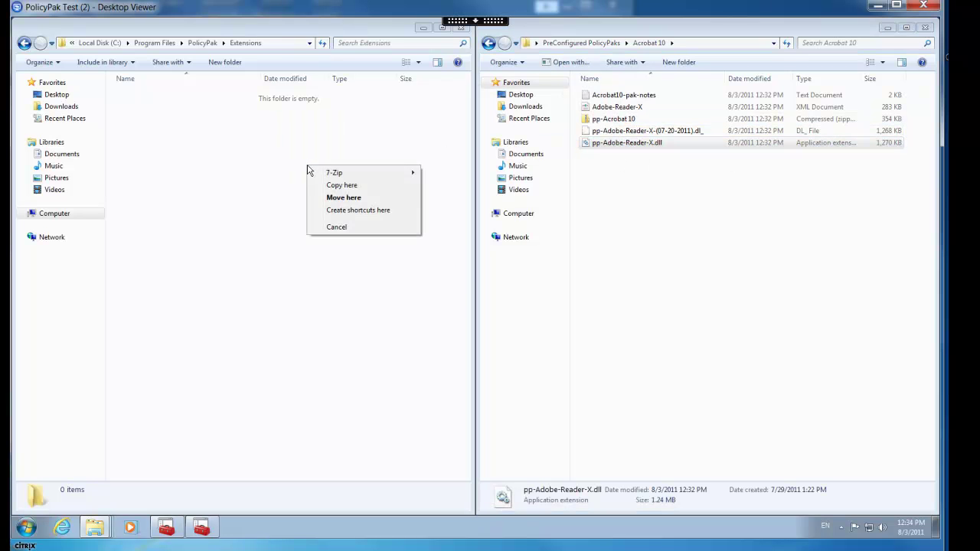
left_click(353, 188)
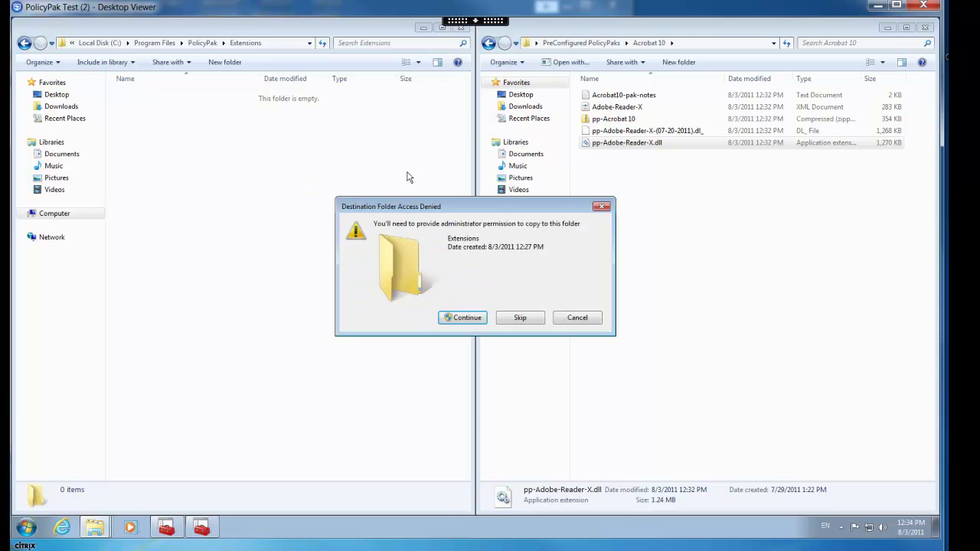
left_click(464, 320)
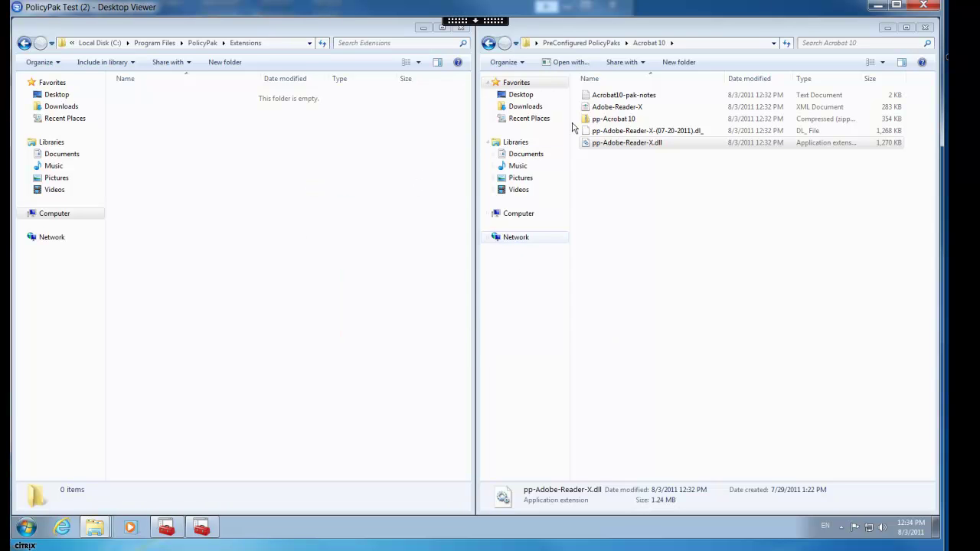
Step: Copy pp-firefox.dll from the preconfigured Firefox folder into the PolicyPak Extensions folder, granting administrator permission
left_click(570, 43)
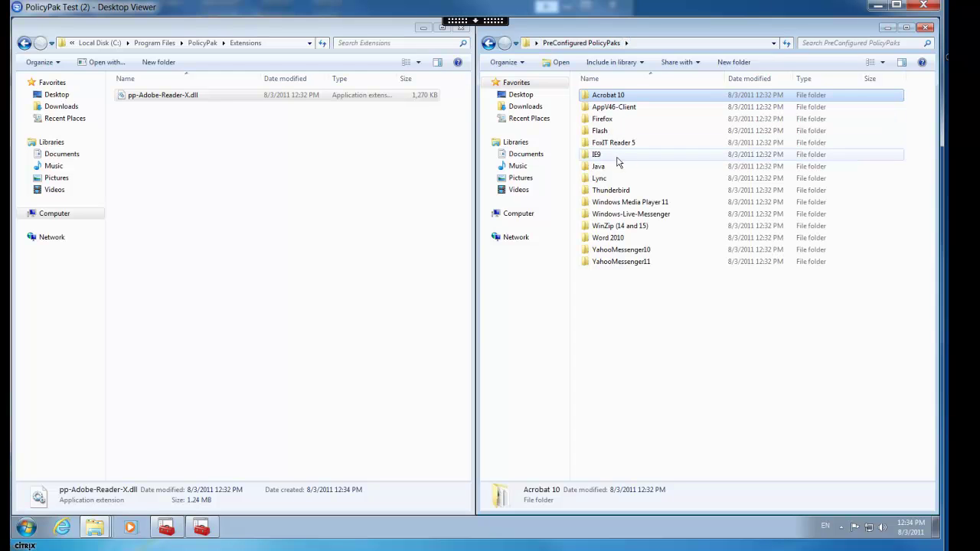
double_click(616, 120)
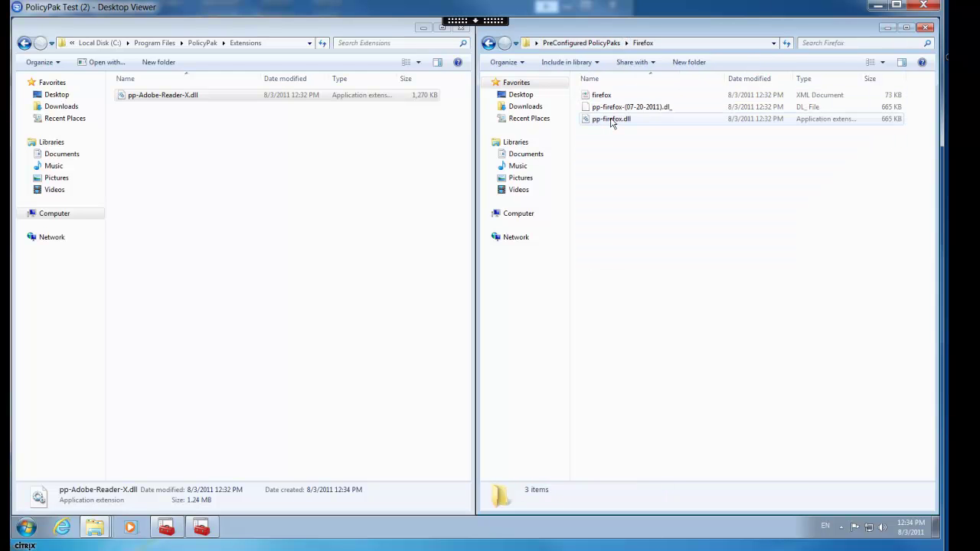
left_click_drag(612, 125, 335, 170)
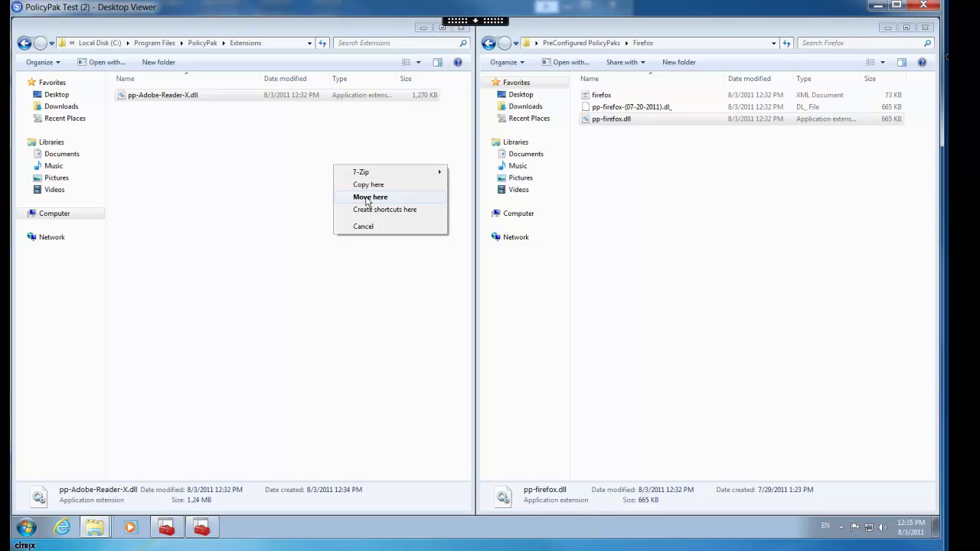
left_click(372, 184)
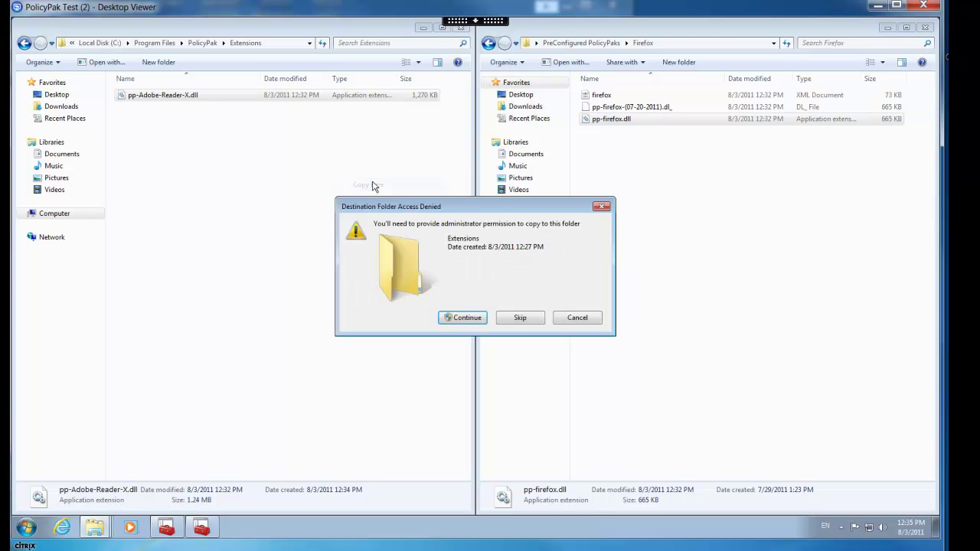
left_click(464, 317)
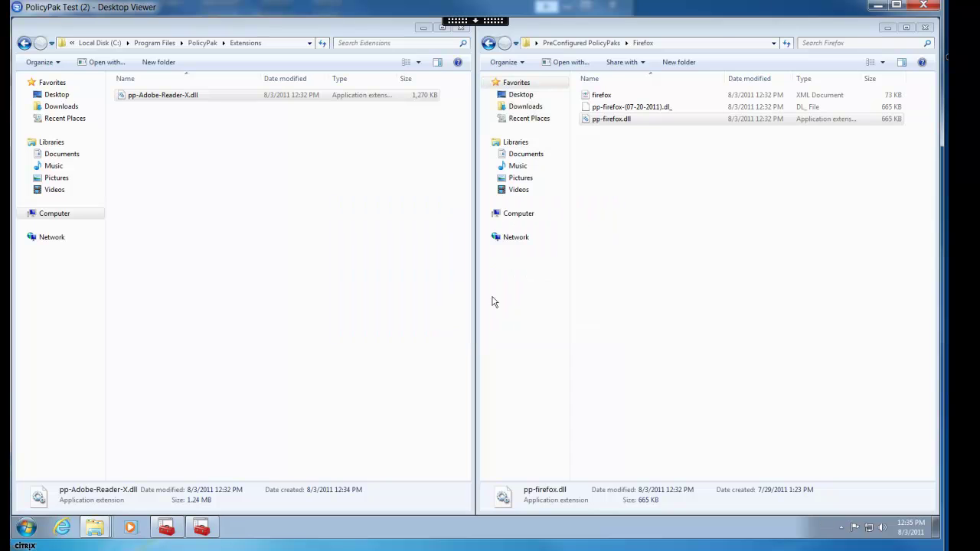
Step: Copy pp-WinZip.dll from the WinZip (14 and 15) folder into the PolicyPak Extensions folder, granting administrator permission
left_click(592, 46)
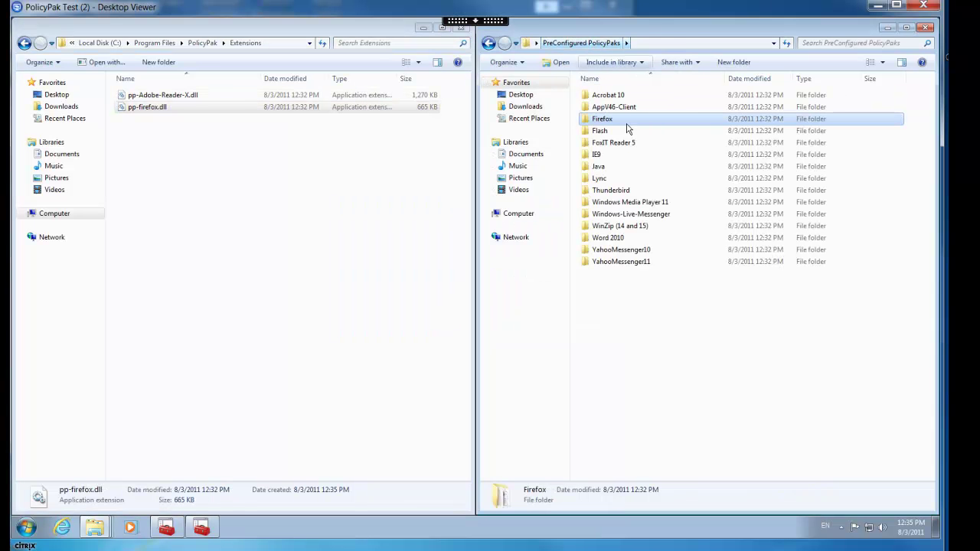
double_click(625, 227)
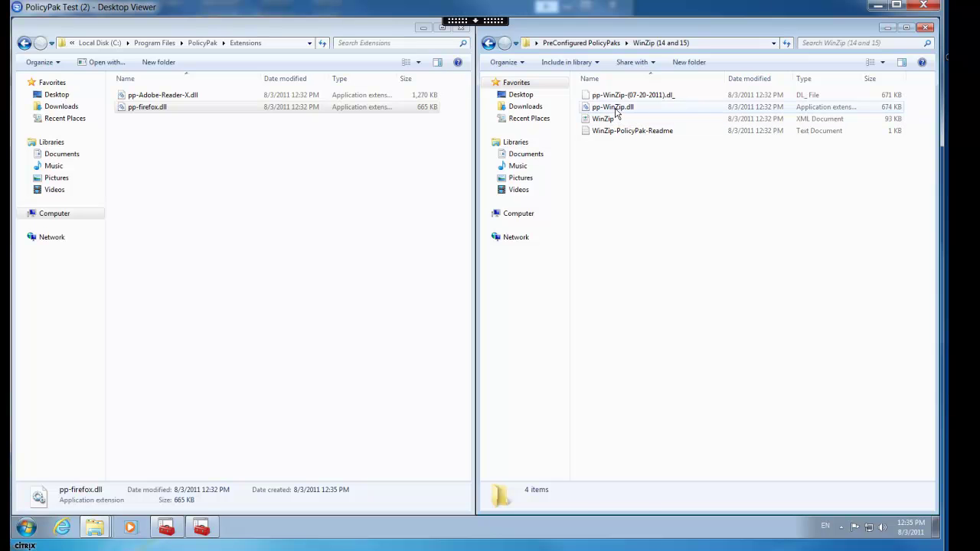
left_click_drag(622, 111, 328, 192)
left_click(360, 207)
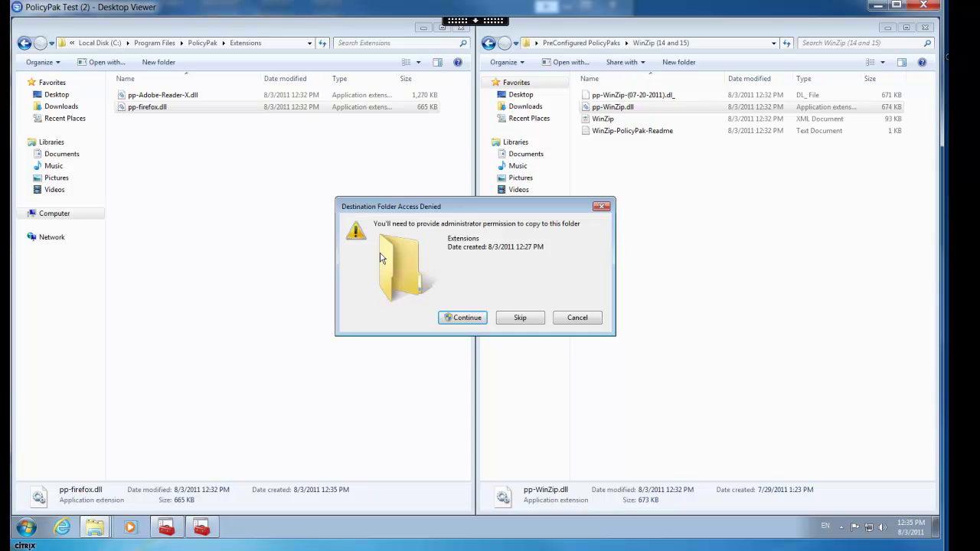
left_click(461, 318)
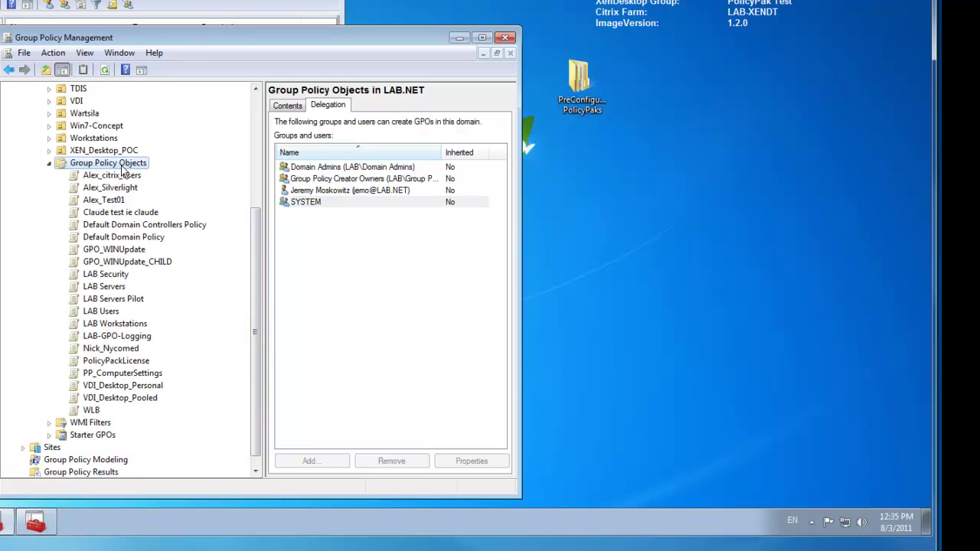
Step: Create a new Group Policy Object named "Lock down Xendesktops" without a source starter GPO
right_click(123, 165)
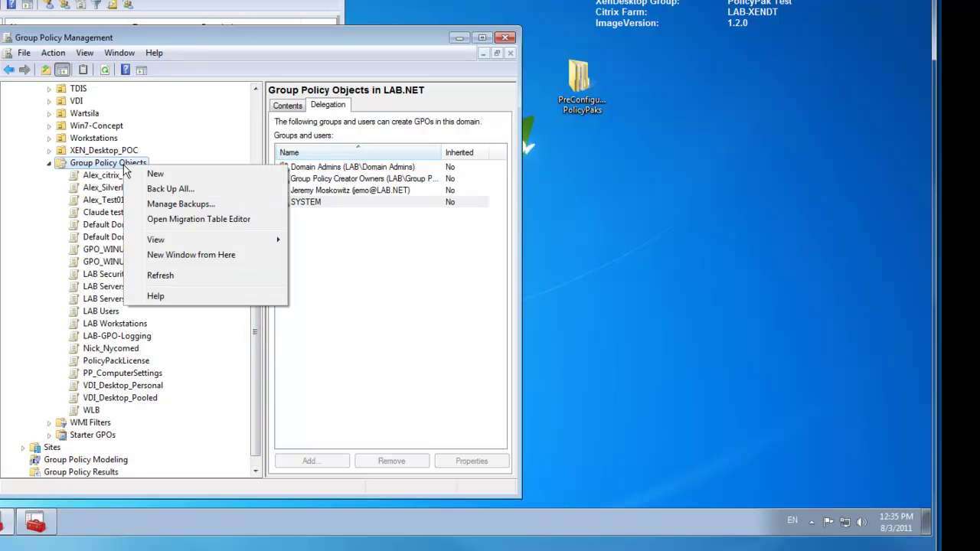
left_click(184, 177)
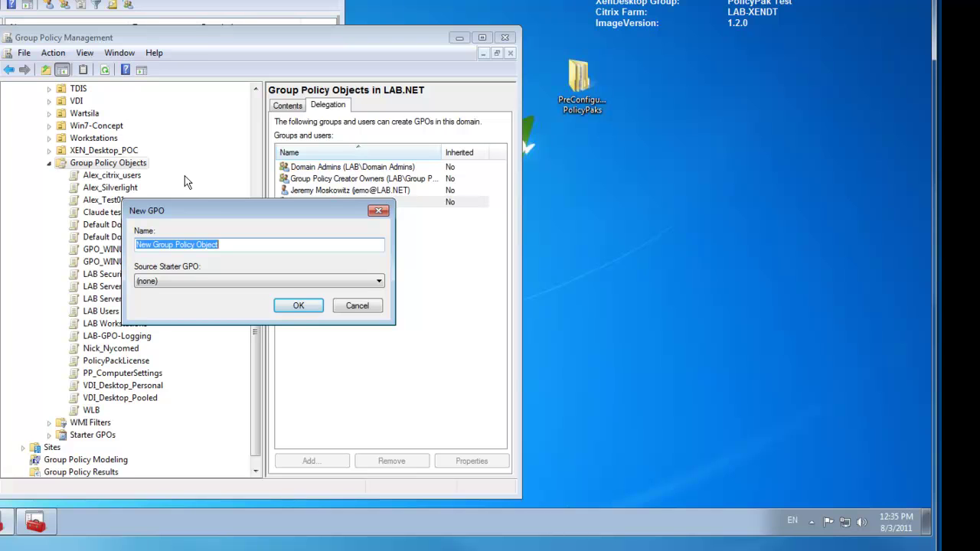
type("Lock down Xendesktops")
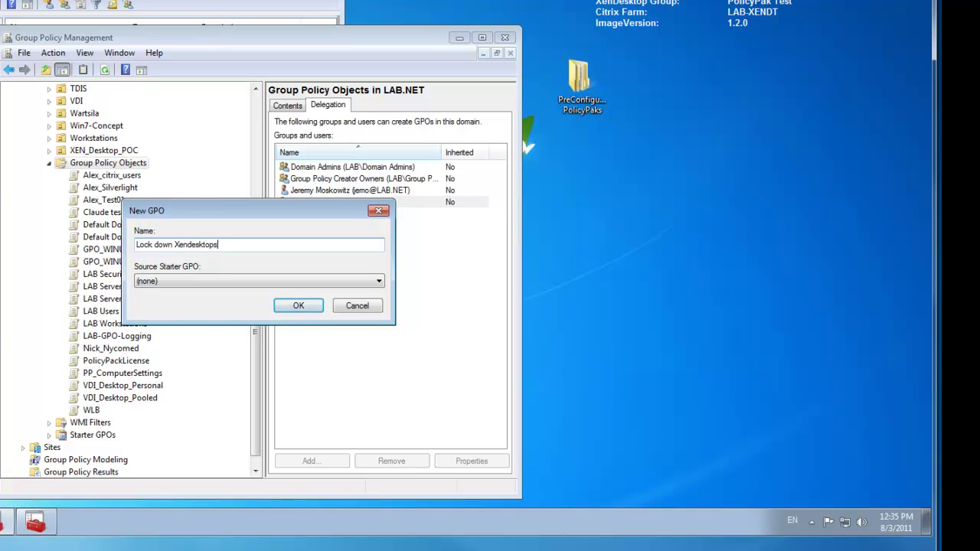
key("Return")
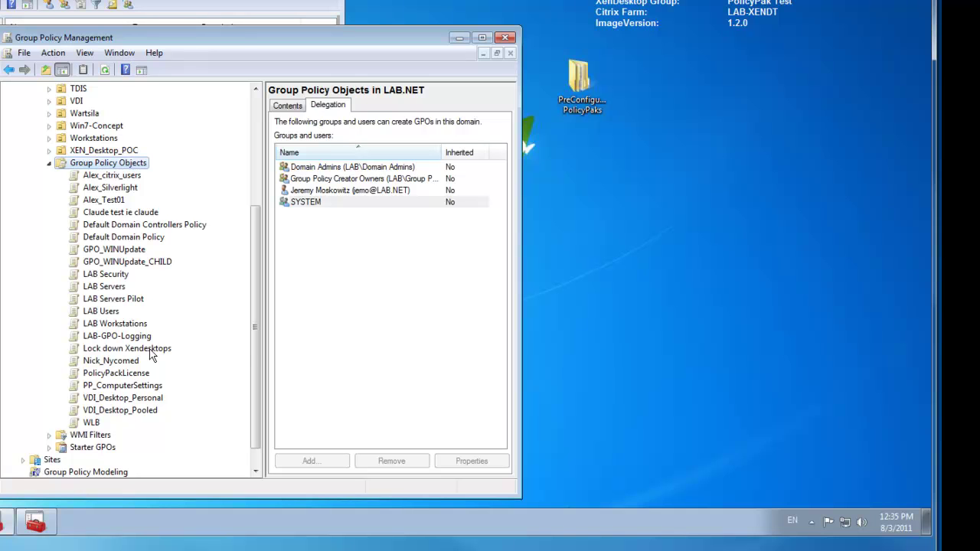
Step: Open the Lock down Xendesktops GPO for editing and show the PolicyPak Applications node under User Configuration
right_click(151, 351)
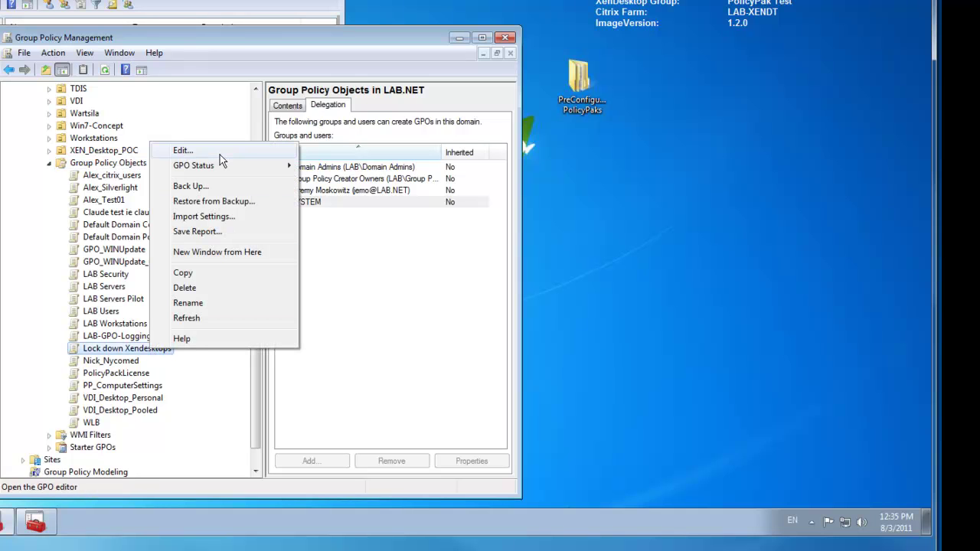
left_click(220, 153)
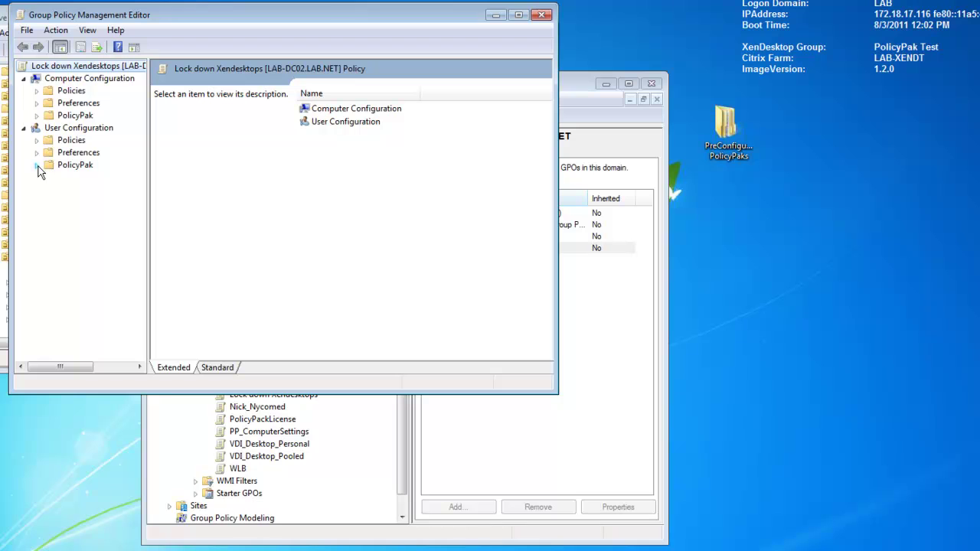
left_click(39, 166)
left_click(88, 178)
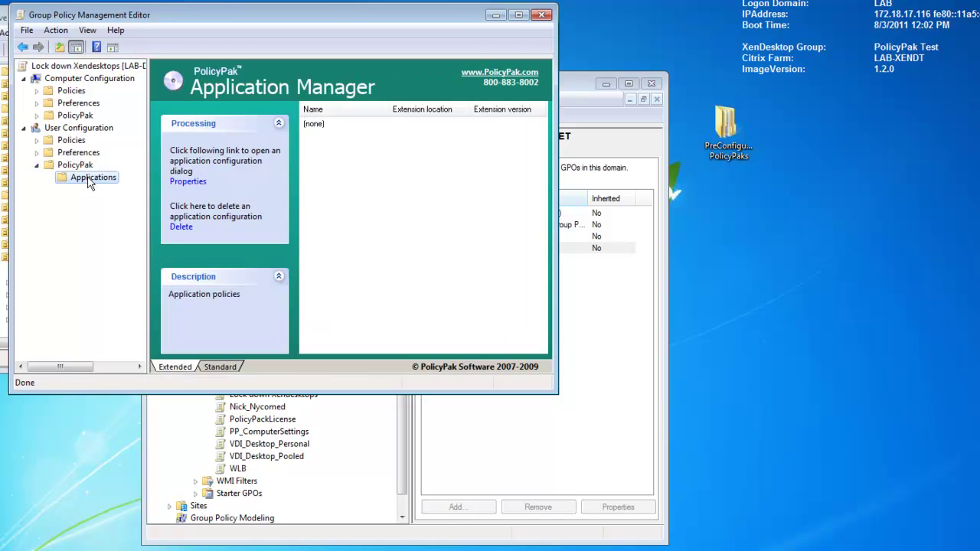
Step: Add a PolicyPak for Adobe Reader X application configuration that uses the DLL from local storage
right_click(89, 182)
mouse_move(119, 186)
mouse_move(206, 186)
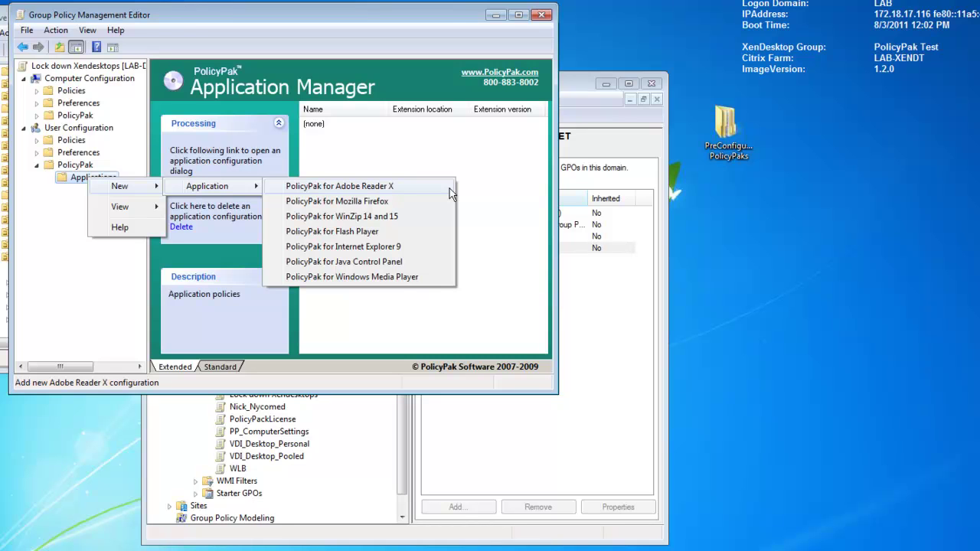
left_click(407, 186)
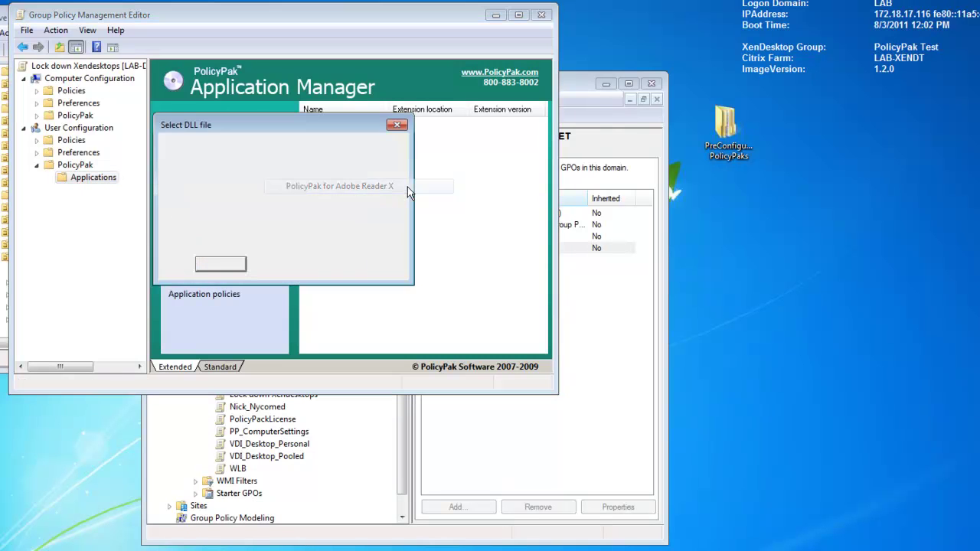
left_click(214, 179)
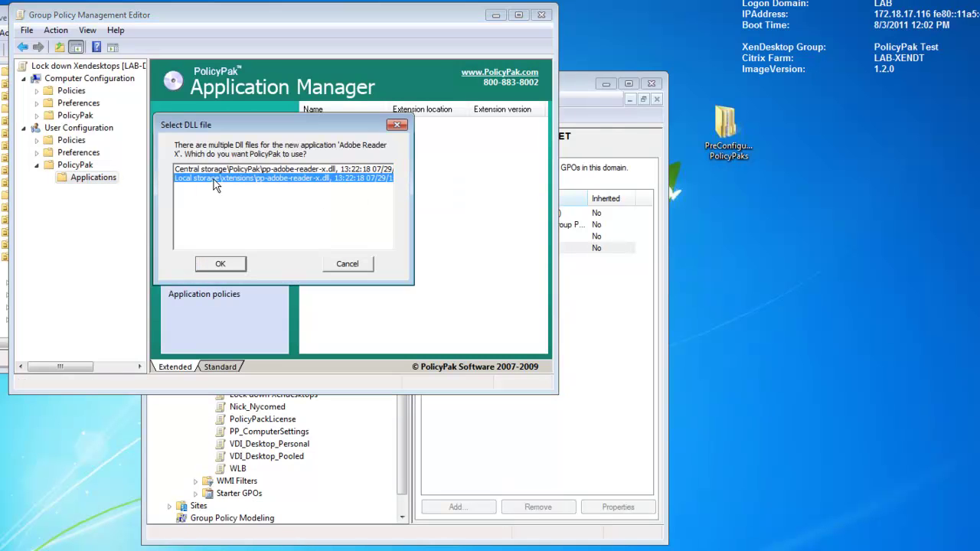
left_click(221, 264)
Step: Open the settings of the Adobe Reader X configuration and reposition the settings window
left_click(341, 130)
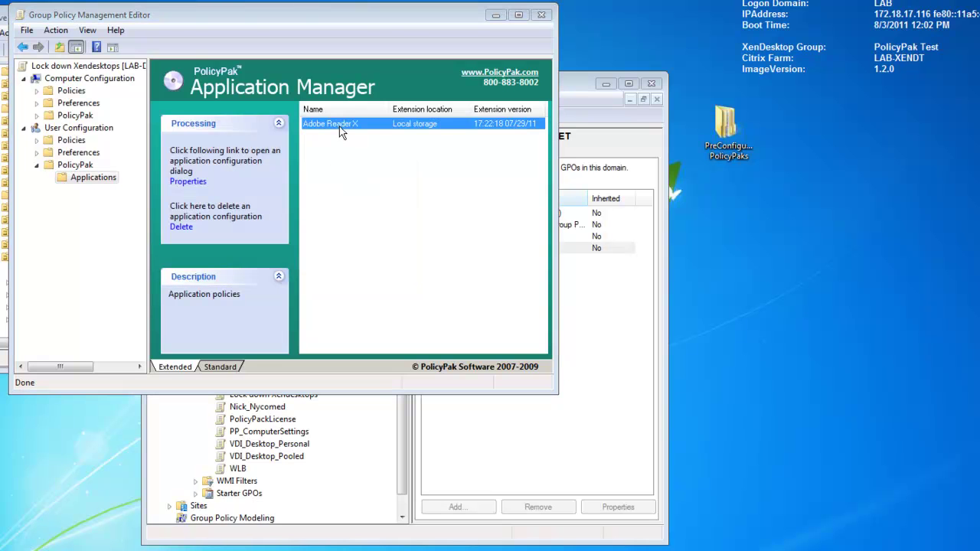
double_click(339, 126)
left_click_drag(314, 8, 398, 7)
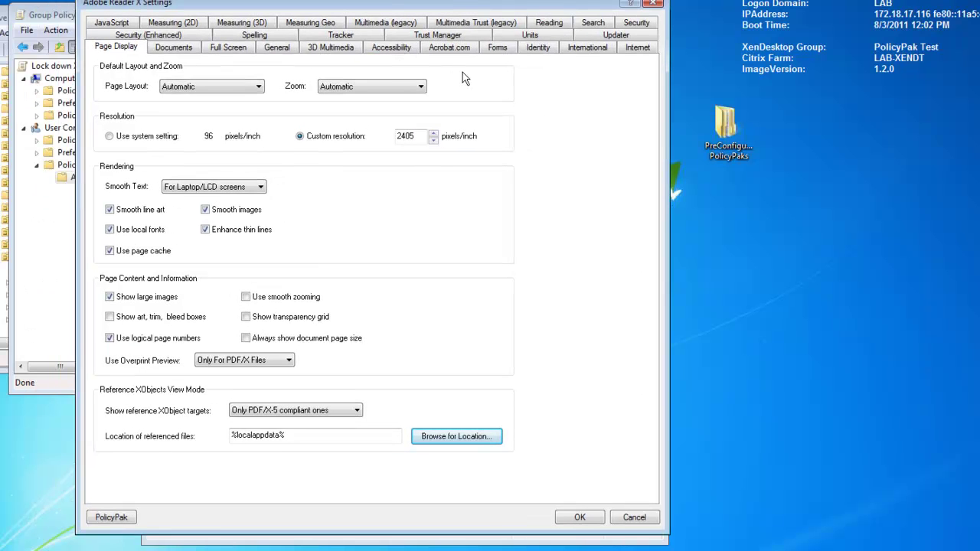
Step: Set the Adobe Reader X updater policy to not download or install updates automatically
left_click(607, 37)
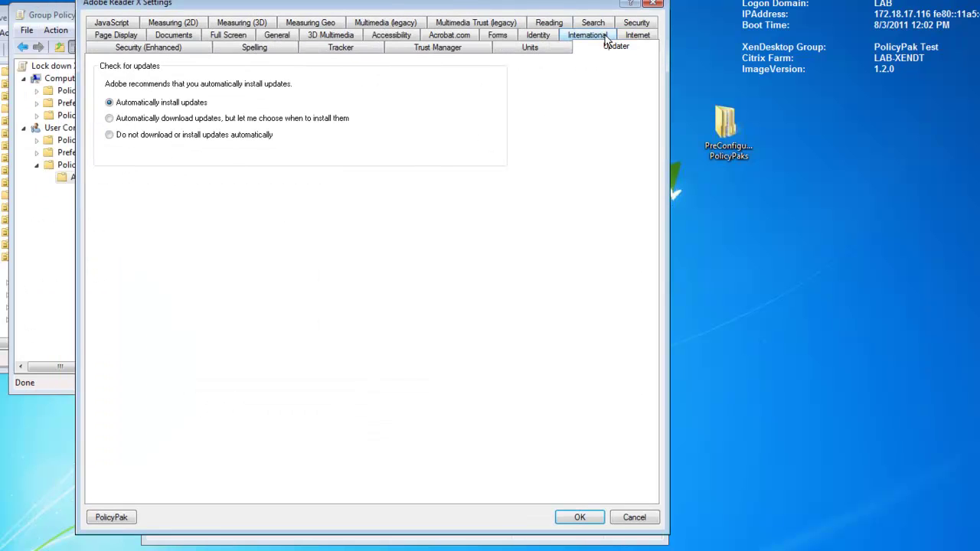
left_click(110, 136)
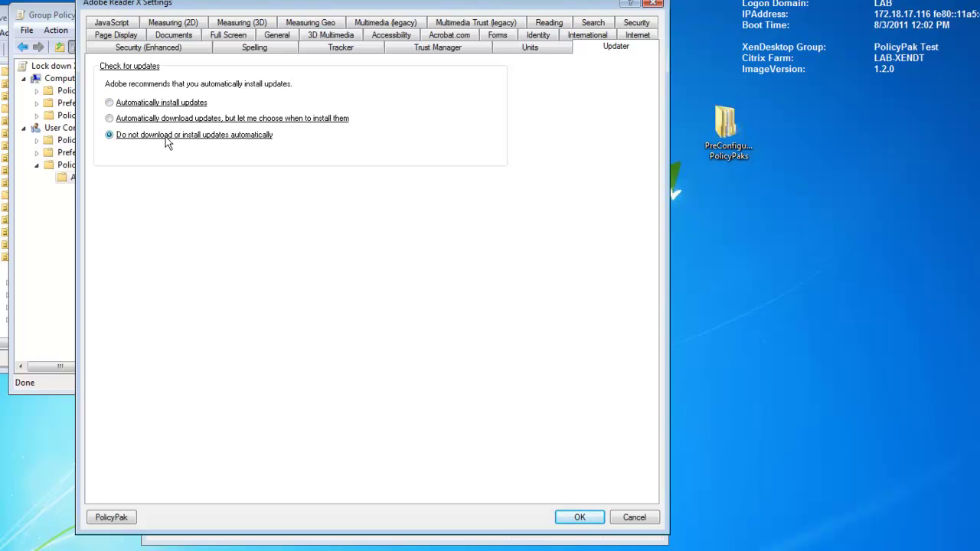
right_click(196, 139)
Step: Turn off Acrobat JavaScript, disable its corresponding control in the target application, and save the Adobe Reader X settings
left_click(112, 23)
left_click(161, 85)
right_click(191, 88)
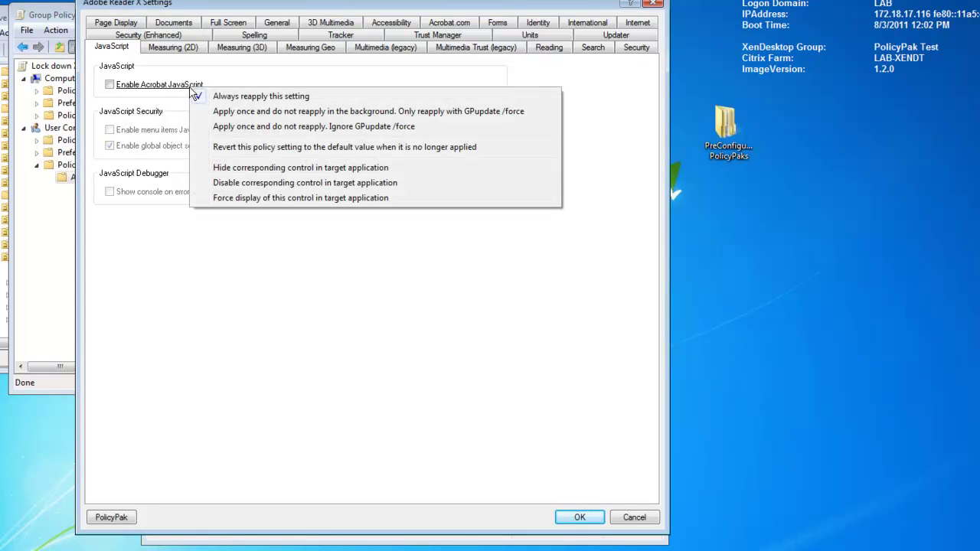
left_click(314, 184)
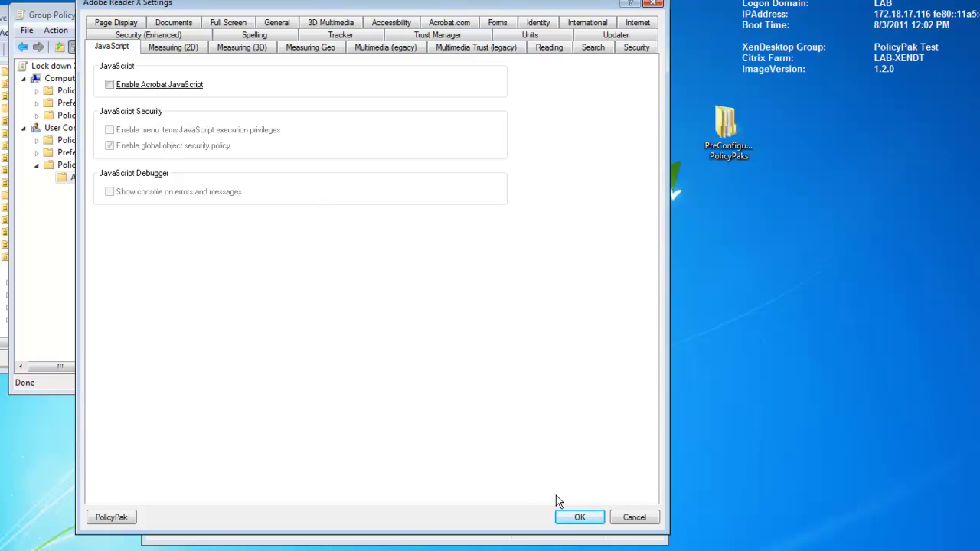
left_click(580, 518)
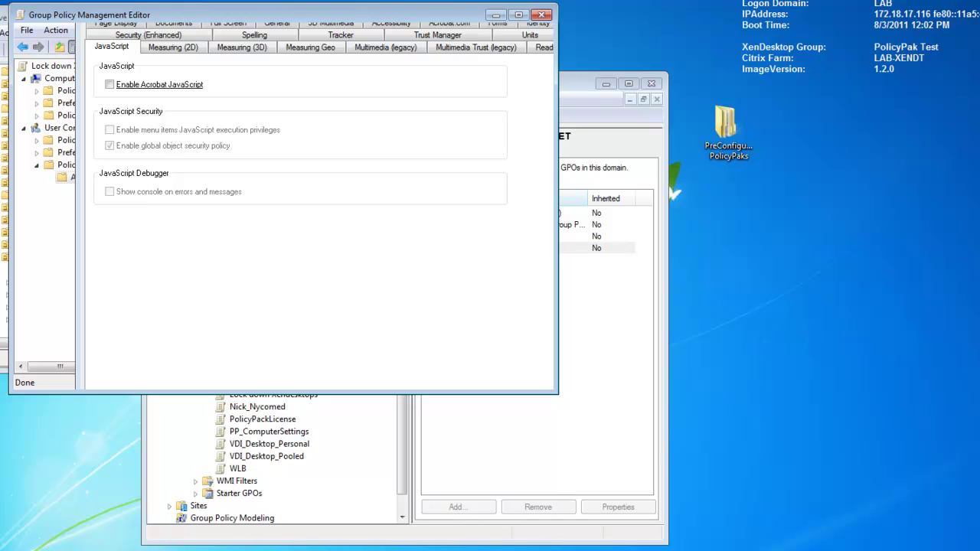
Step: Add a PolicyPak for WinZip 14 and 15 application configuration that uses the DLL from local storage
right_click(93, 179)
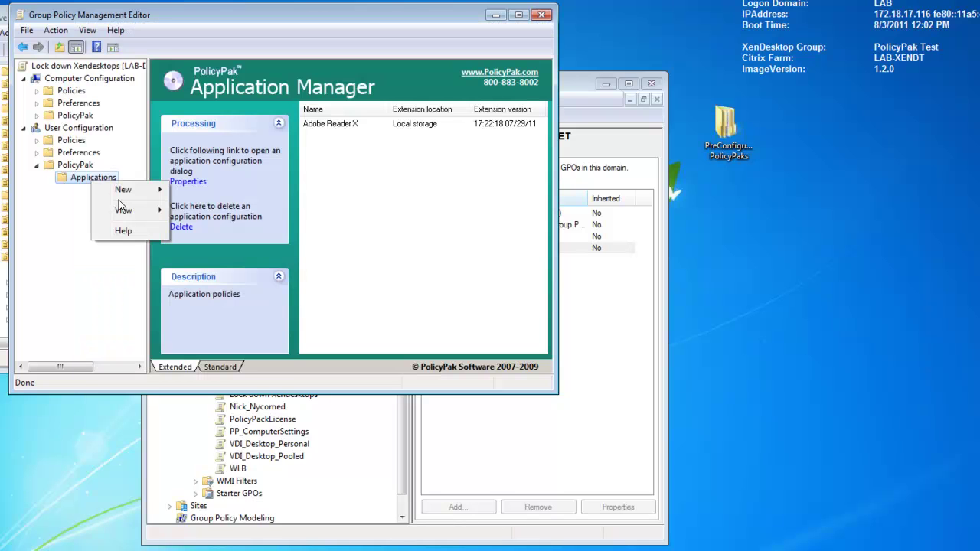
mouse_move(144, 194)
mouse_move(197, 192)
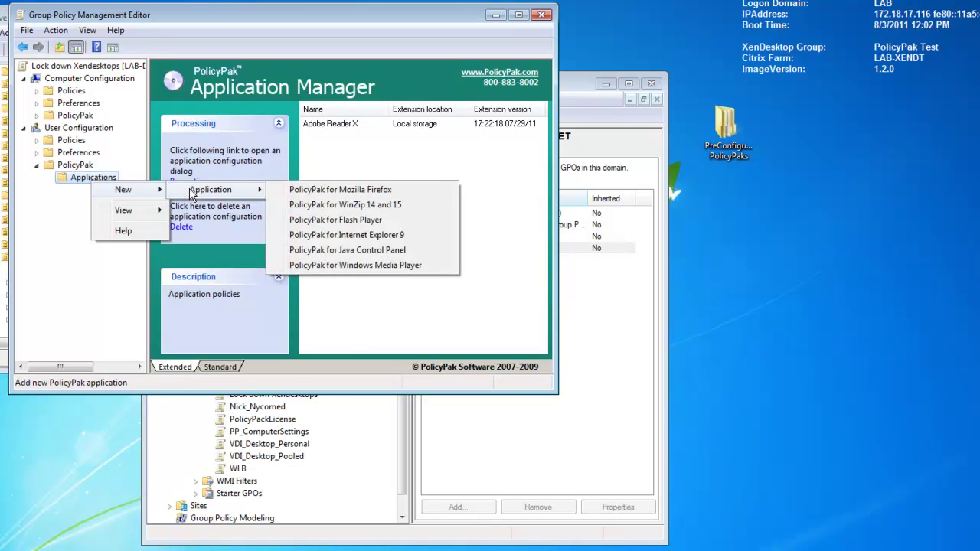
left_click(368, 207)
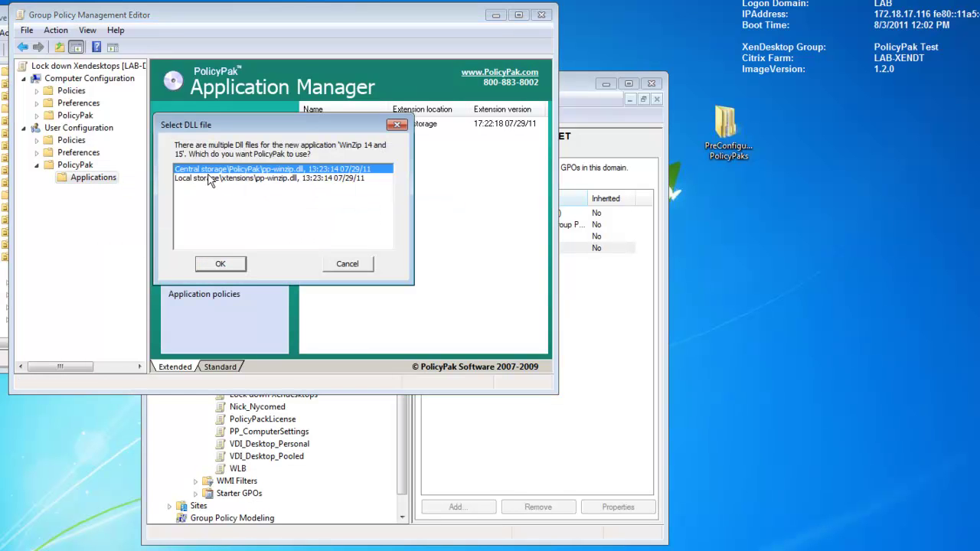
left_click(212, 178)
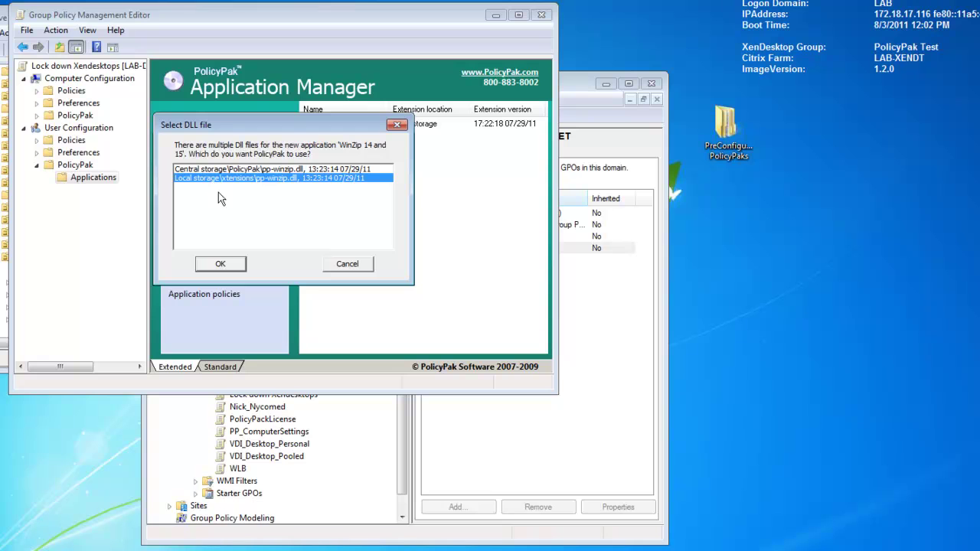
left_click(221, 264)
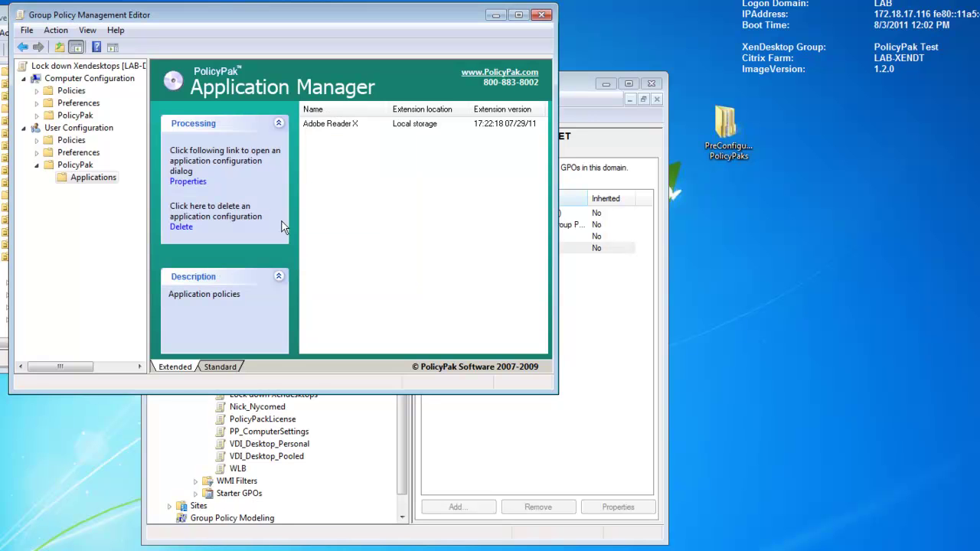
Step: In the WinZip configuration, require passwords of at least 11 characters with at least one numeric and one symbol character
double_click(348, 135)
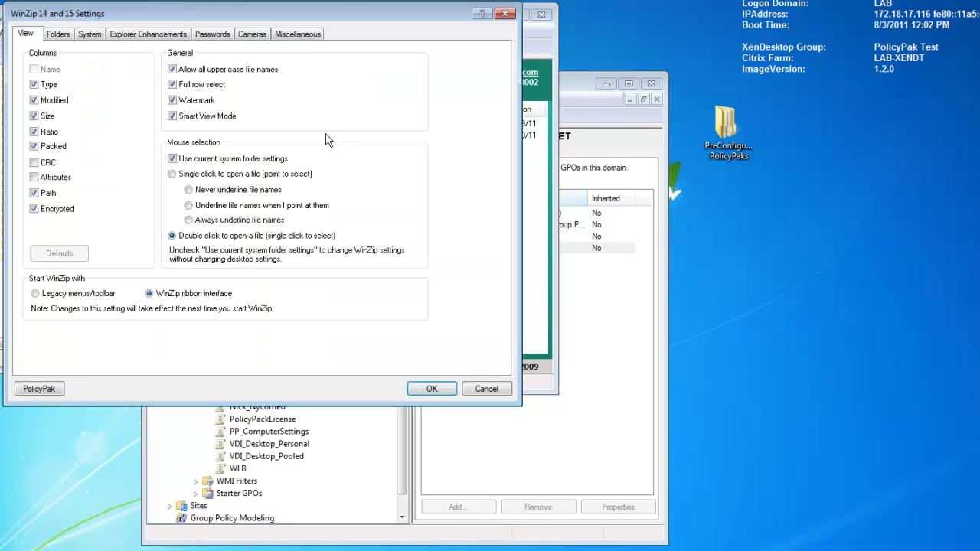
left_click(314, 63)
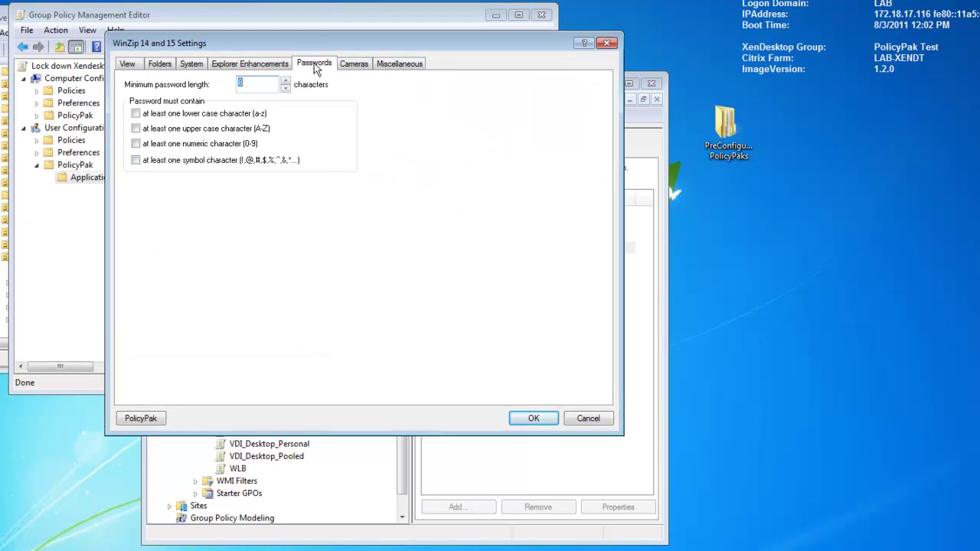
left_click(207, 144)
left_click(209, 160)
left_click(285, 81)
left_click(285, 81)
Step: Disable the minimum password length control and hide the lower case character control in WinZip itself
right_click(252, 85)
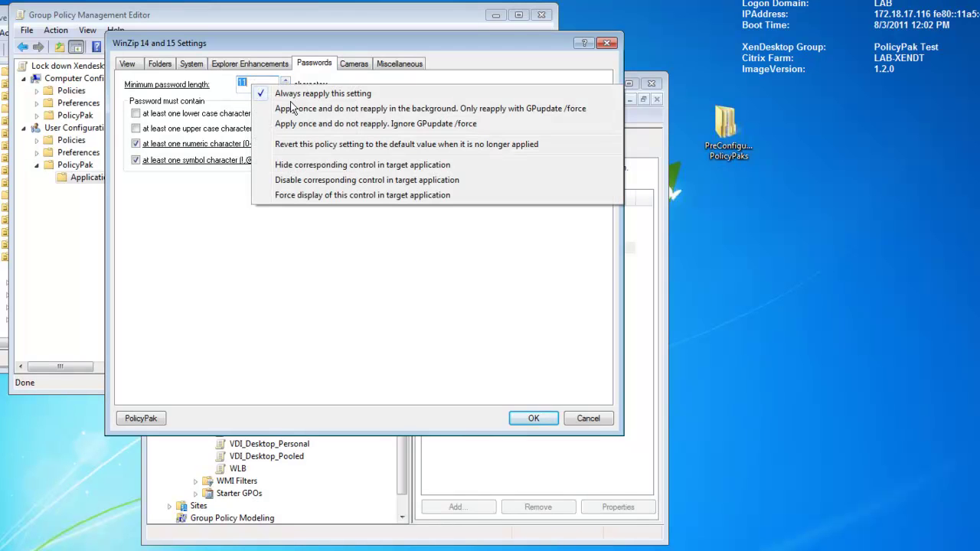
left_click(325, 182)
right_click(232, 112)
left_click(280, 191)
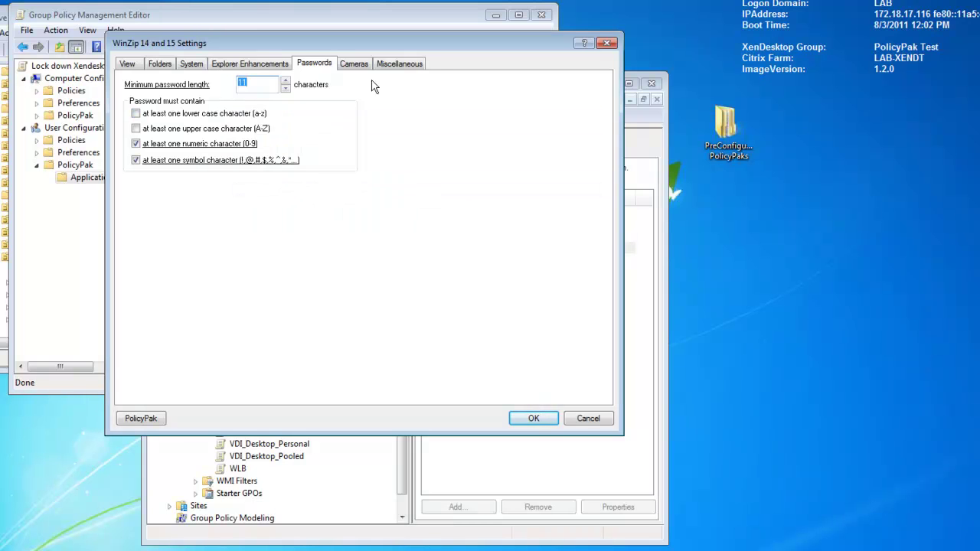
Step: Apply a policy option to WinZip's Cameras page and save the WinZip 14 and 15 settings
left_click(398, 65)
left_click(354, 65)
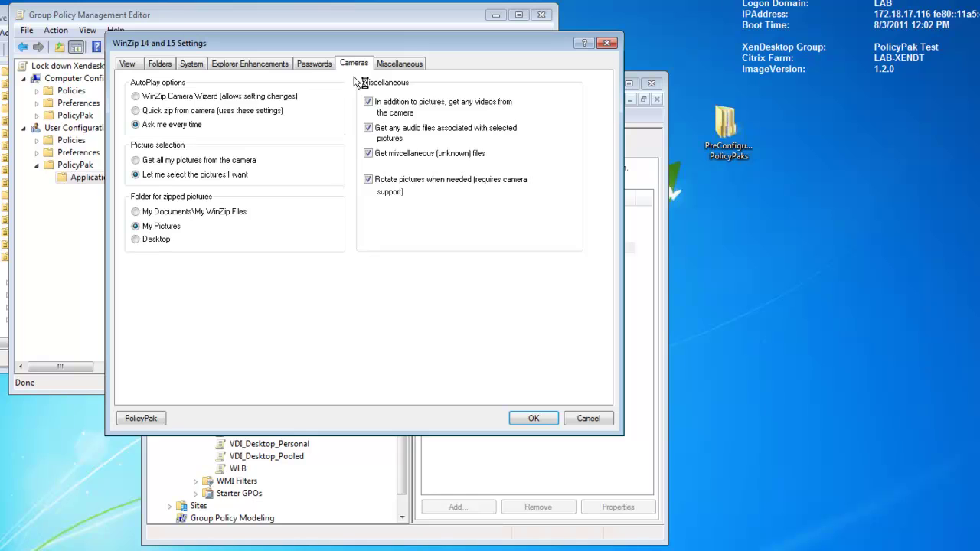
right_click(354, 76)
left_click(372, 87)
left_click(532, 418)
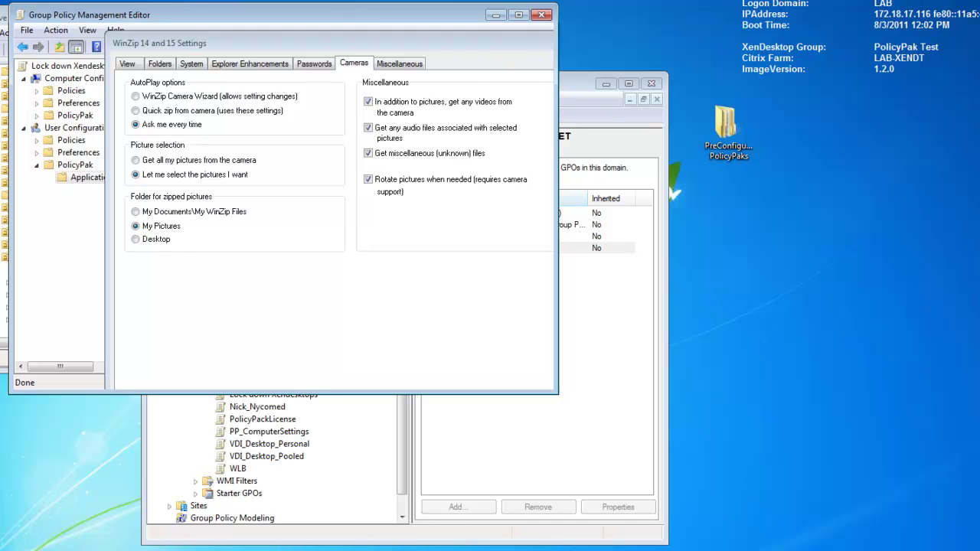
Step: Add a PolicyPak for Mozilla Firefox application configuration that uses the DLL from local storage
right_click(106, 185)
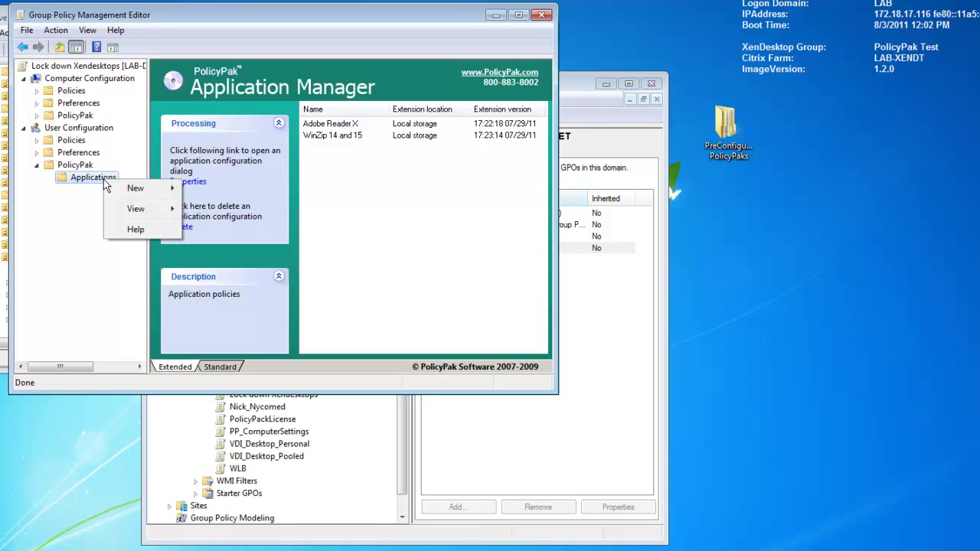
mouse_move(159, 191)
mouse_move(199, 194)
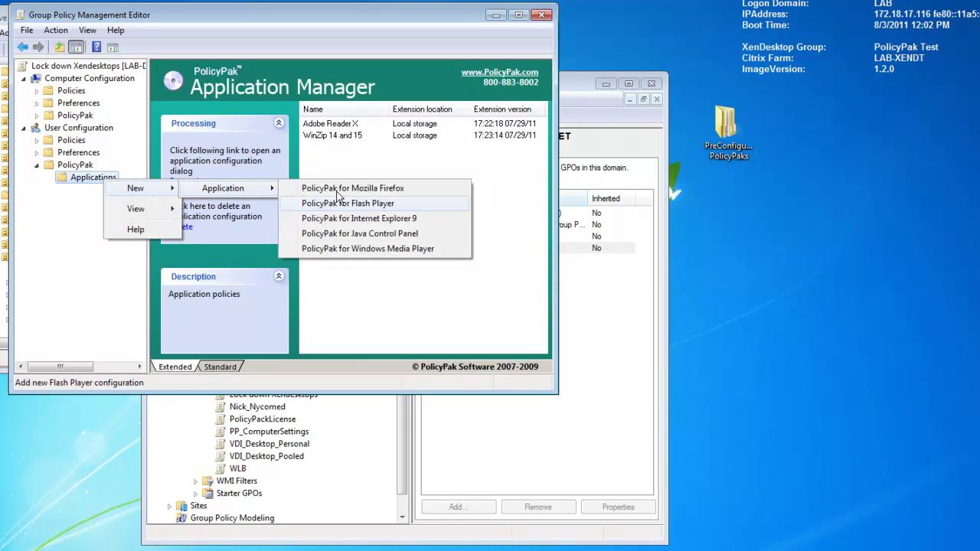
left_click(342, 196)
left_click(203, 179)
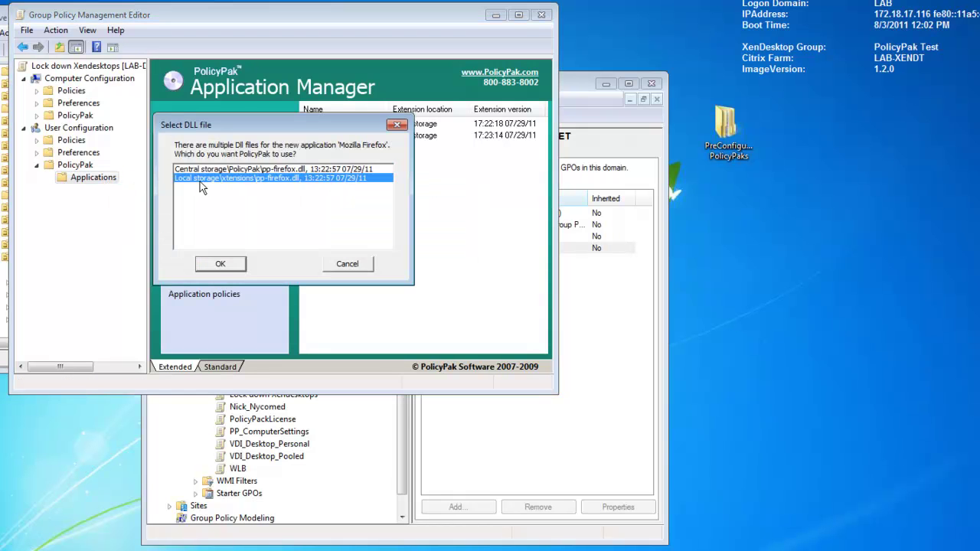
left_click(220, 265)
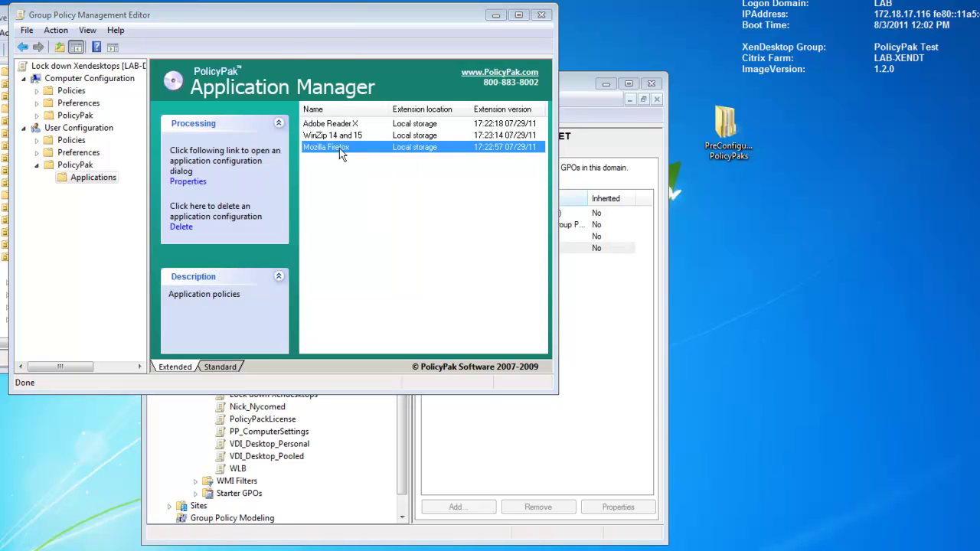
double_click(337, 147)
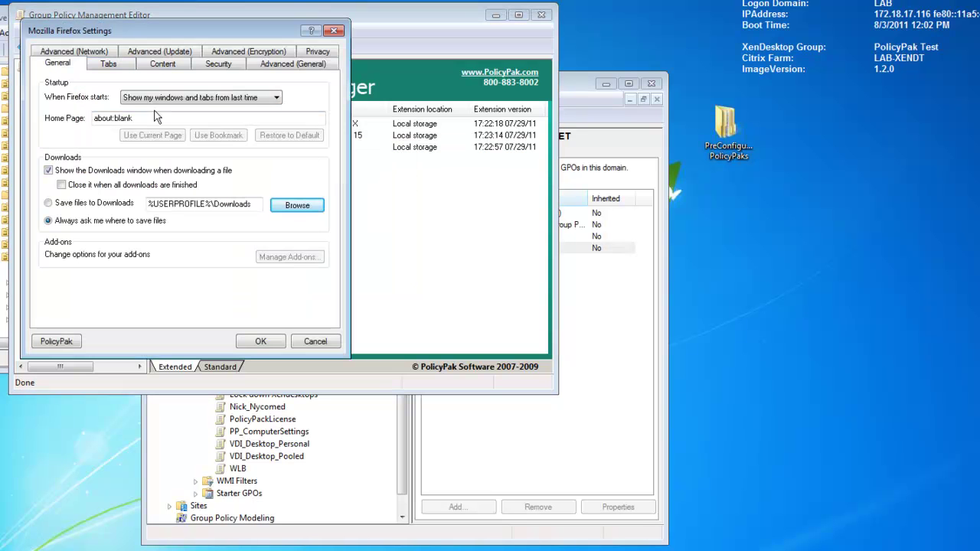
left_click(78, 115)
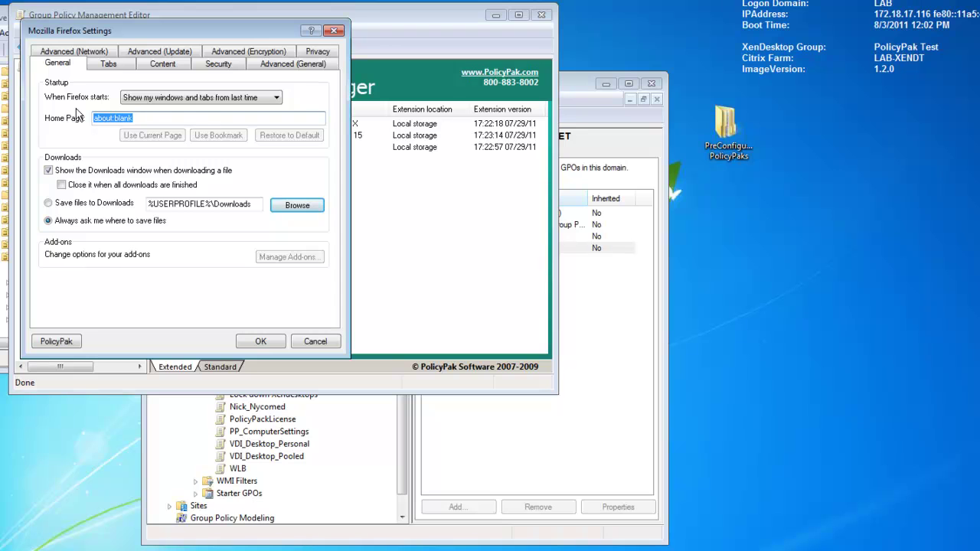
type("www.policypak.com")
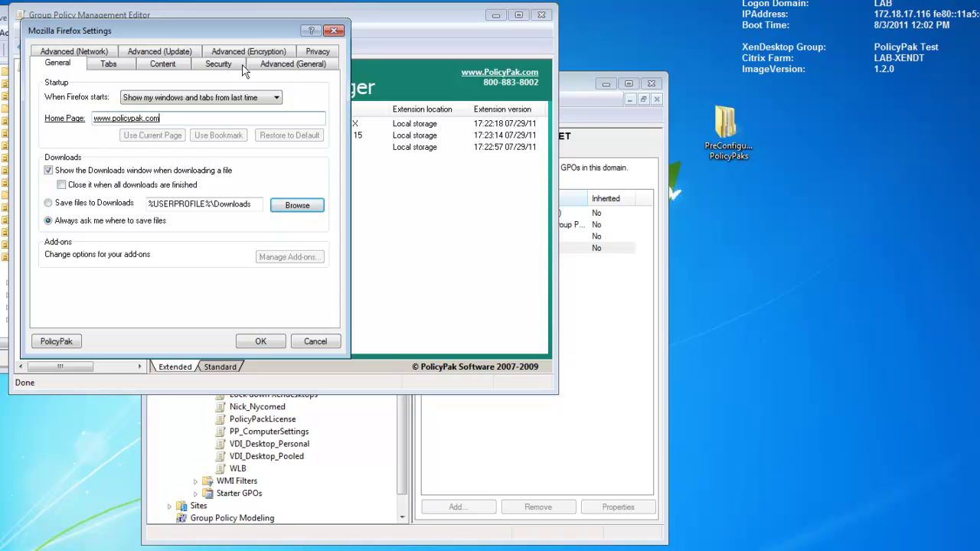
Step: Enforce Firefox's add-on installation warning and the blocking of reported attack sites, and save the Firefox settings
left_click(221, 64)
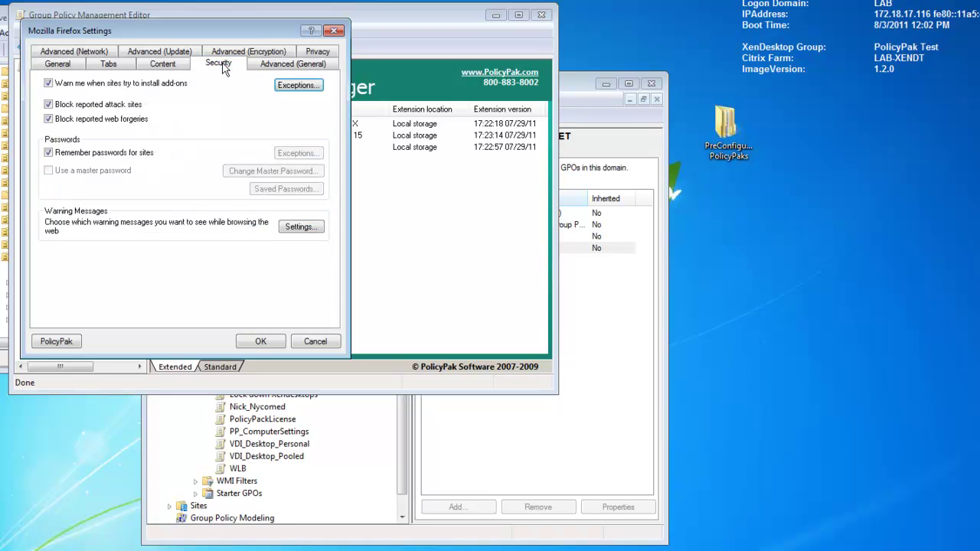
left_click(129, 87)
left_click(129, 86)
left_click(112, 107)
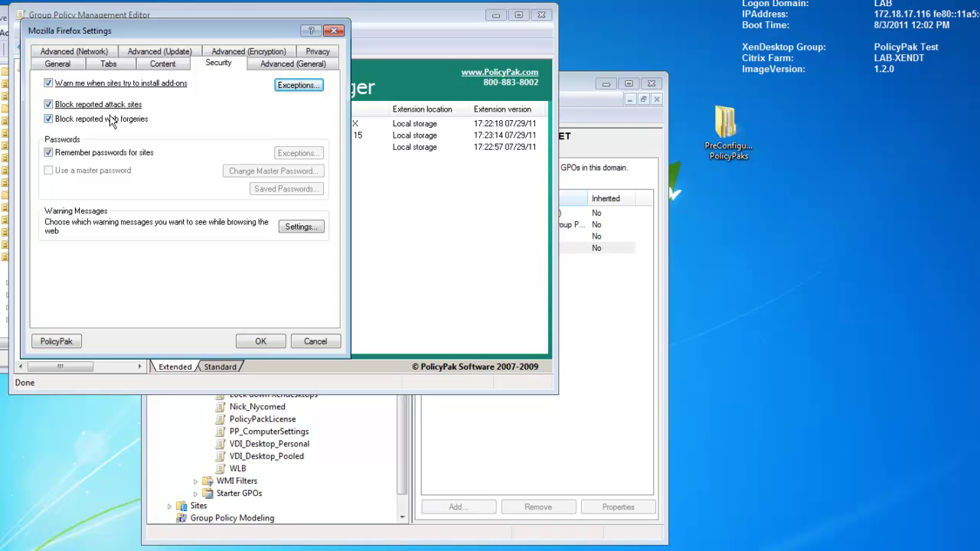
left_click(260, 341)
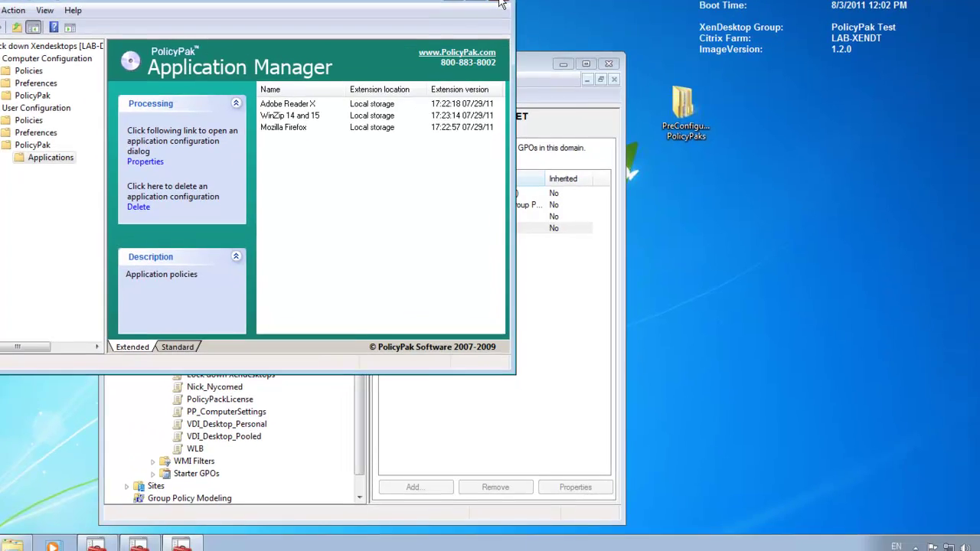
Step: Close the policy editor, link the Lock down Xendesktops GPO to the XEN_Desktop_POC organizational unit, and expand that unit
left_click(541, 15)
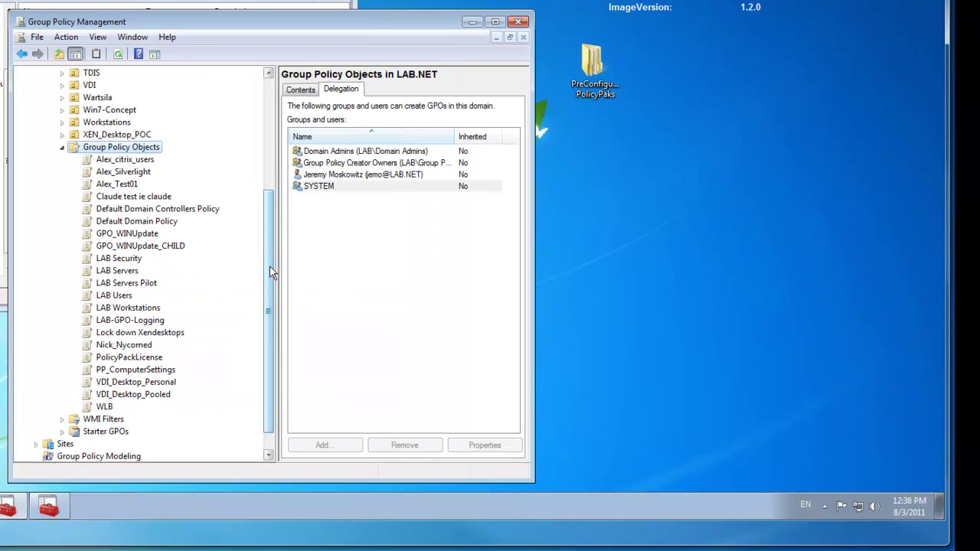
right_click(145, 136)
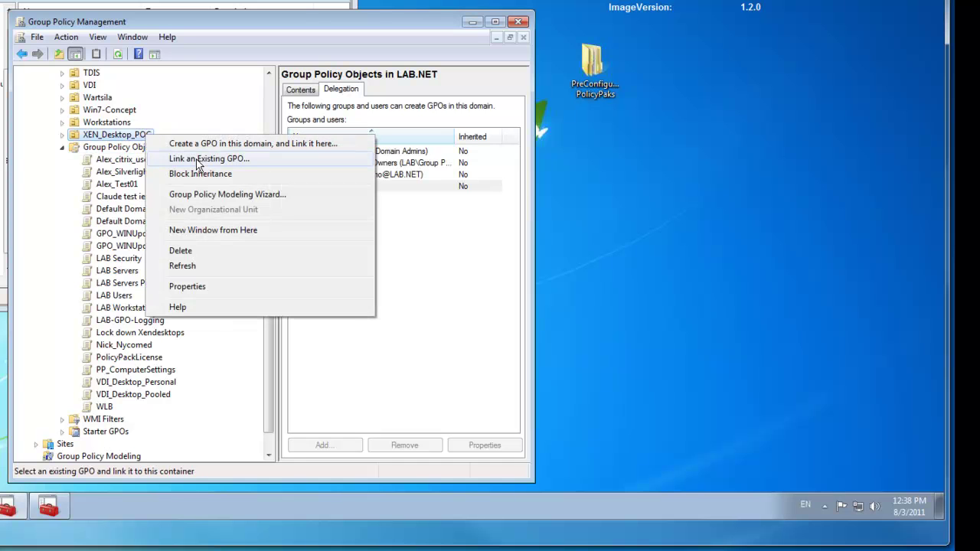
left_click(198, 160)
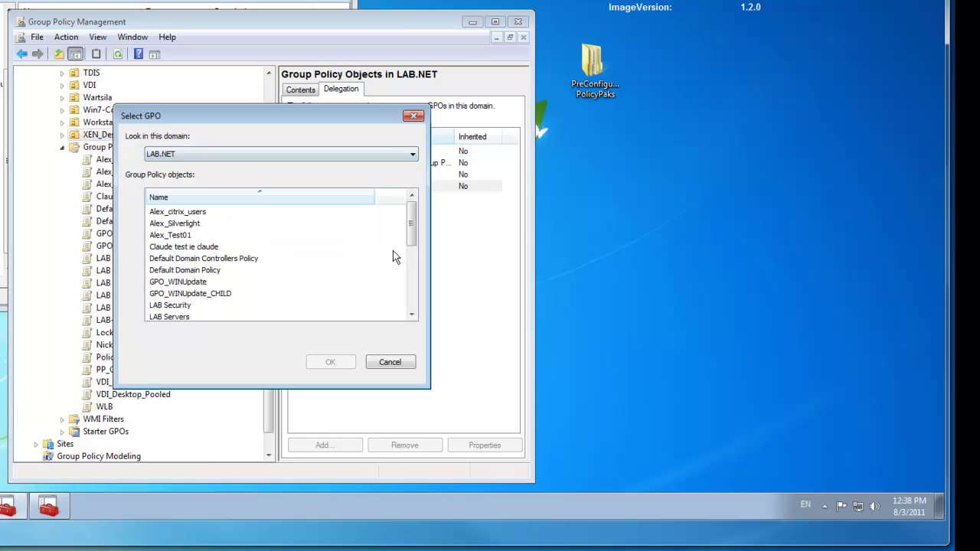
left_click_drag(408, 237, 407, 260)
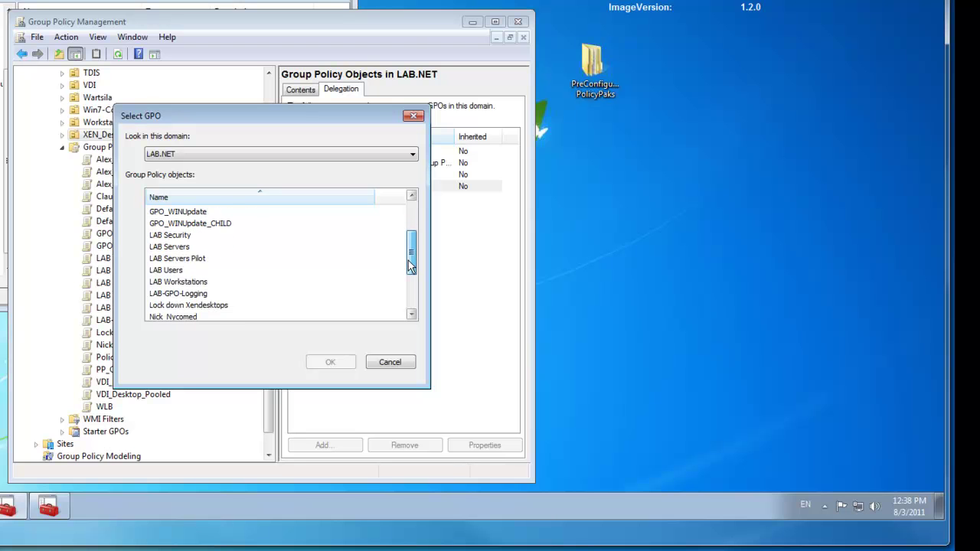
left_click(223, 307)
left_click(331, 362)
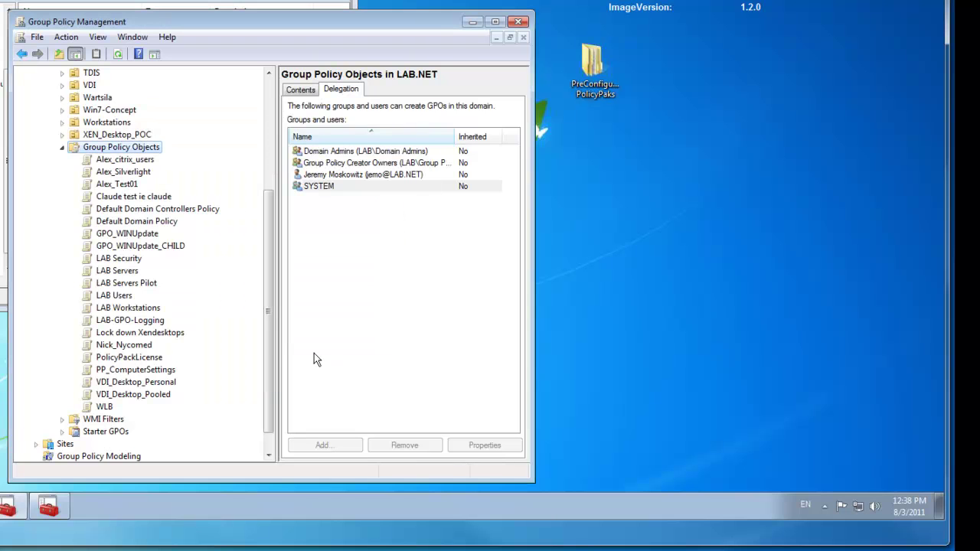
left_click(62, 135)
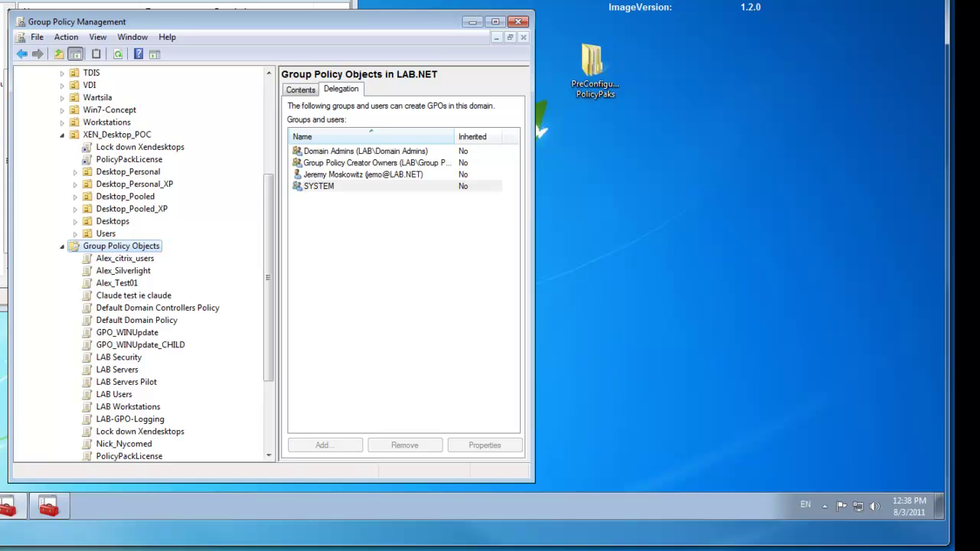
Step: Disconnect from the current virtual desktop in Desktop Viewer, leaving it running
left_click(541, 132)
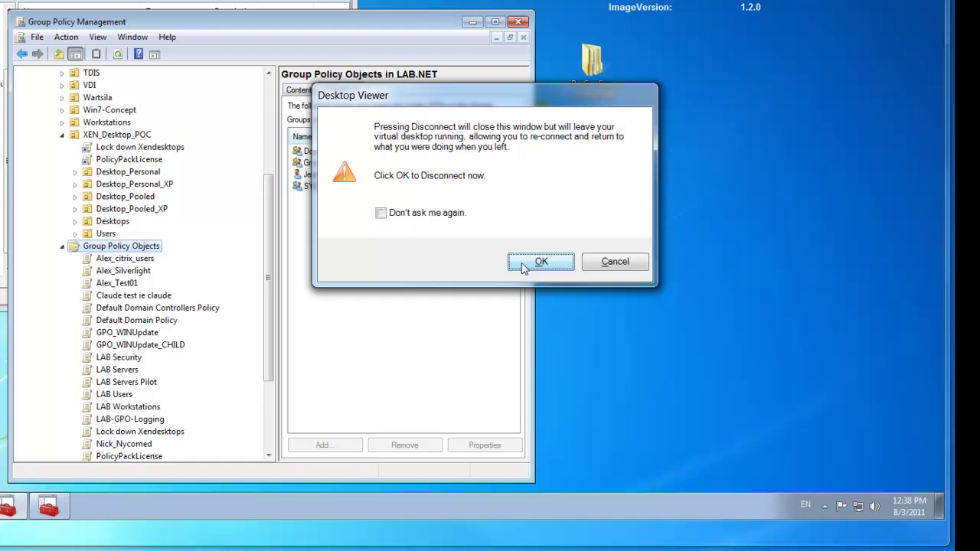
left_click(523, 263)
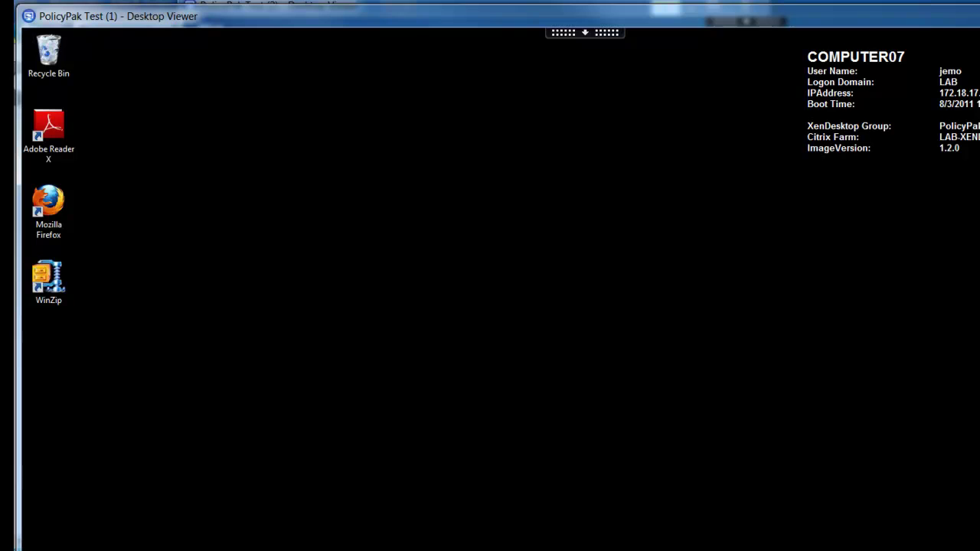
Step: Open a command prompt on the PolicyPak Test (1) virtual desktop and refresh Group Policy with gpupdate
key("super")
key("Return")
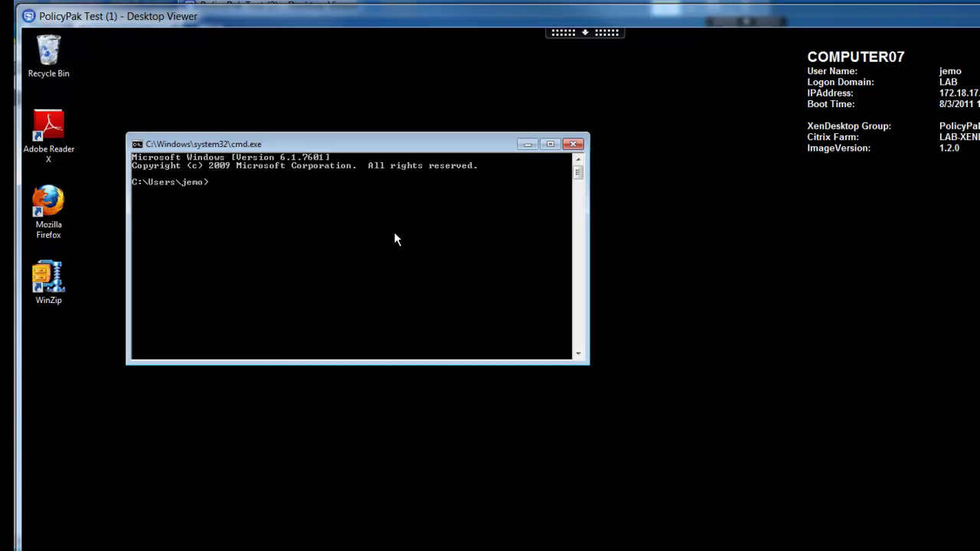
type("gpupdate")
key("Return")
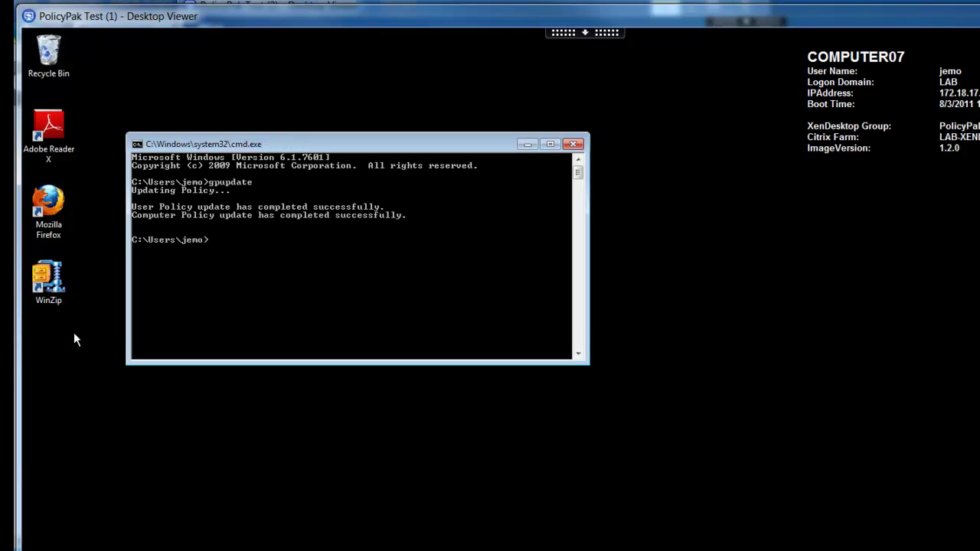
Step: Launch Firefox, examine the home page and security settings in its options, and close the browser
double_click(59, 207)
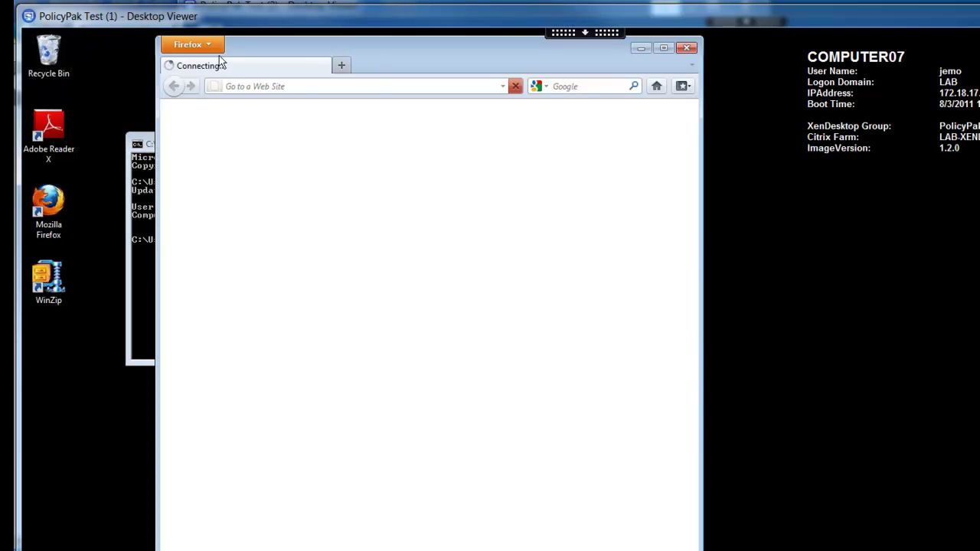
left_click(210, 43)
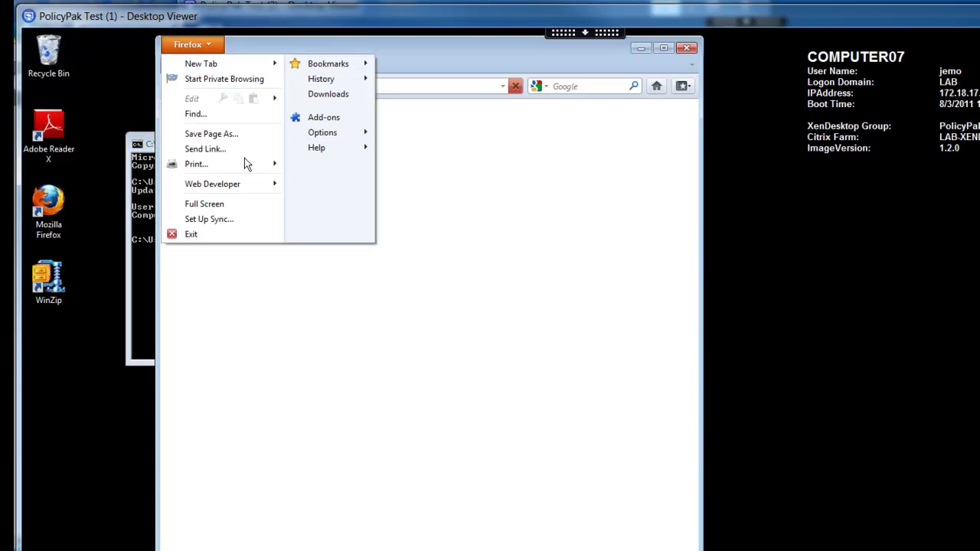
left_click(323, 133)
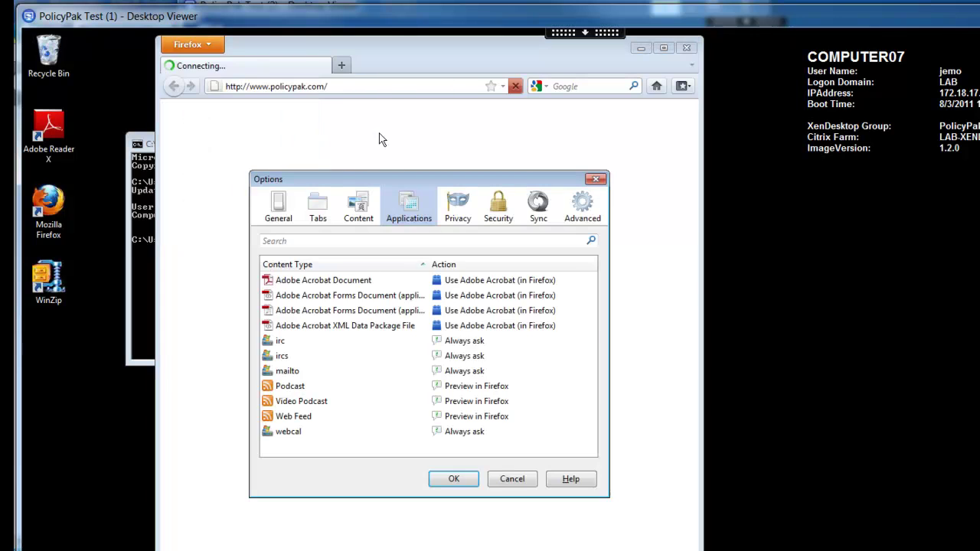
left_click(278, 207)
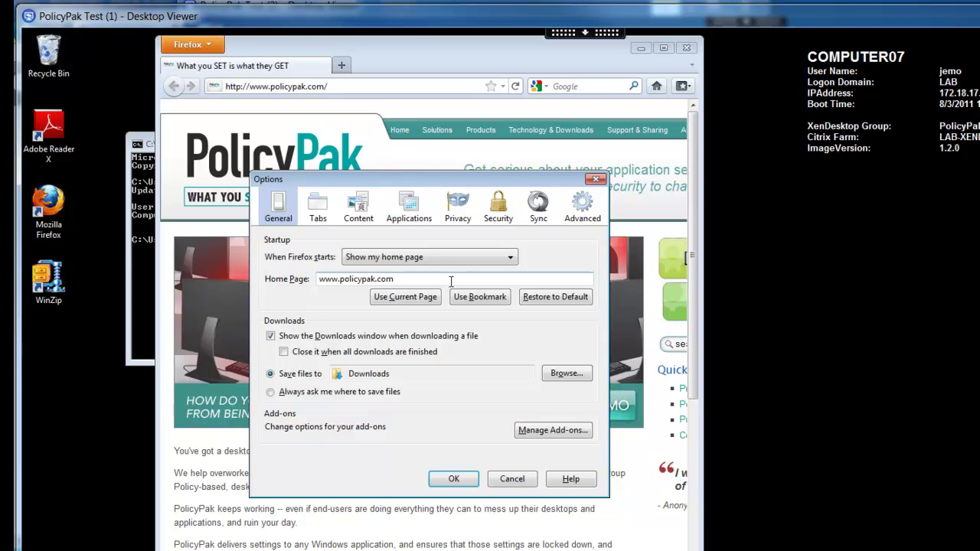
left_click(496, 212)
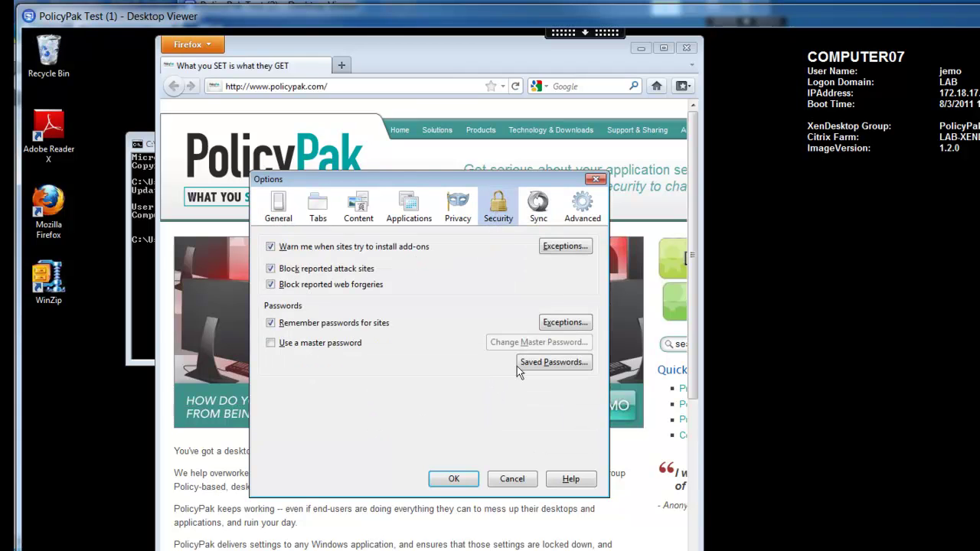
left_click(279, 208)
key("Escape")
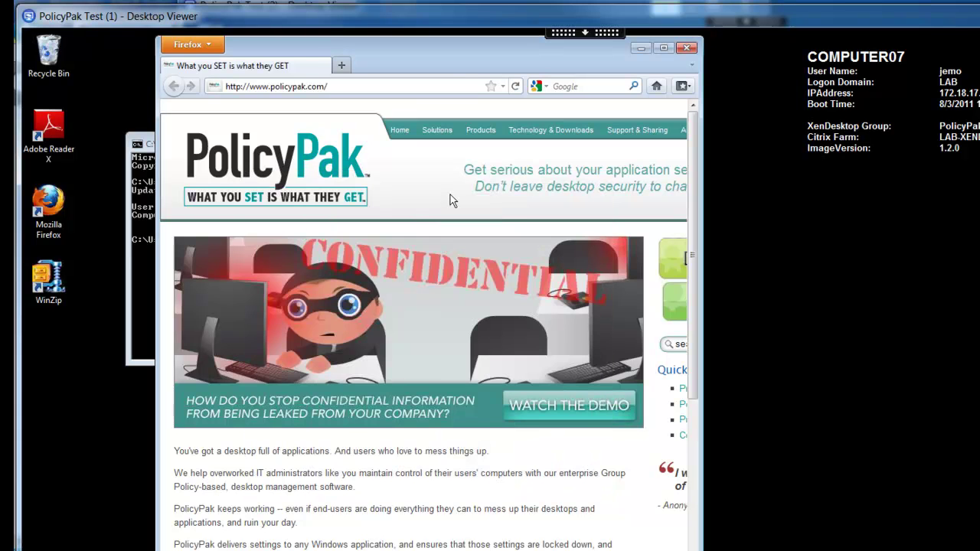
key("alt+F4")
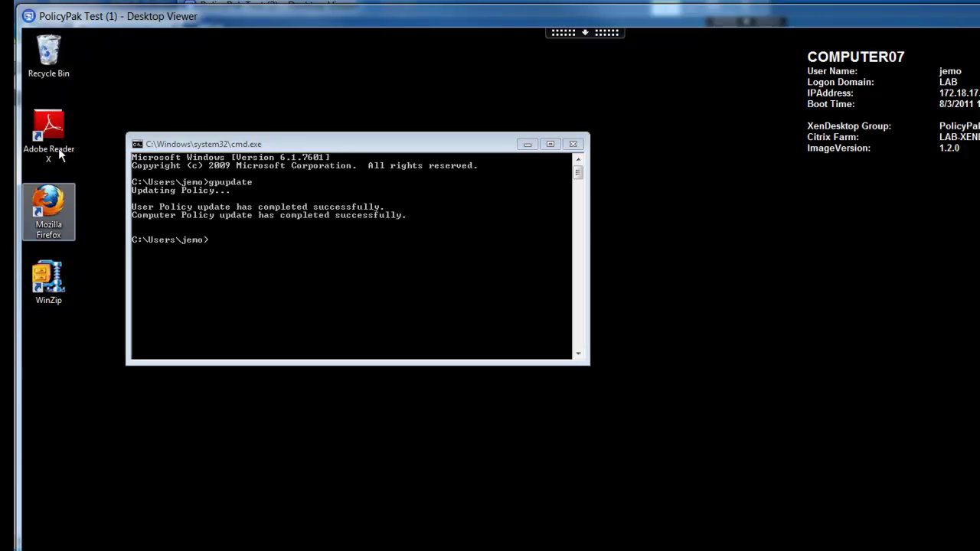
Step: Launch WinZip, examine its password rules and the e-mail and miscellaneous pages in the configuration, and close WinZip
double_click(48, 288)
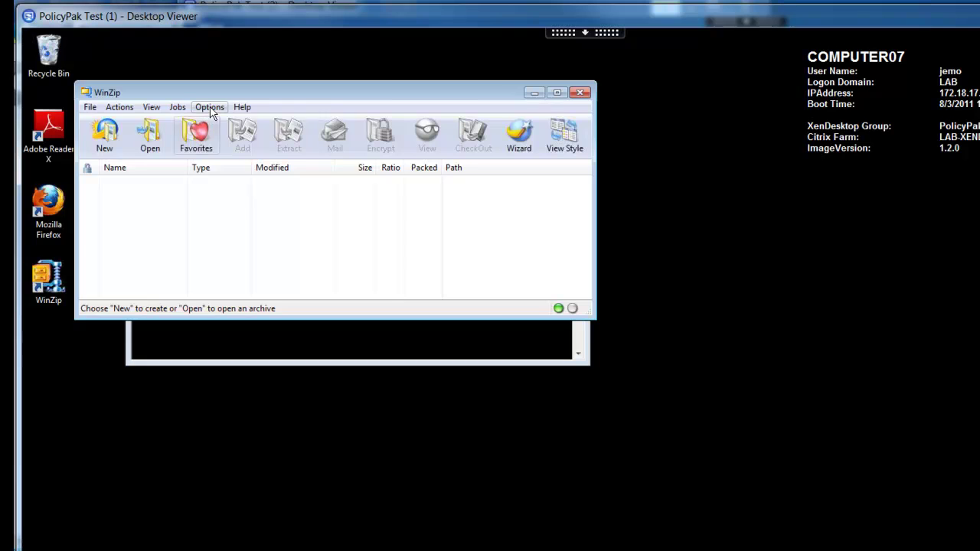
left_click(209, 107)
left_click(219, 123)
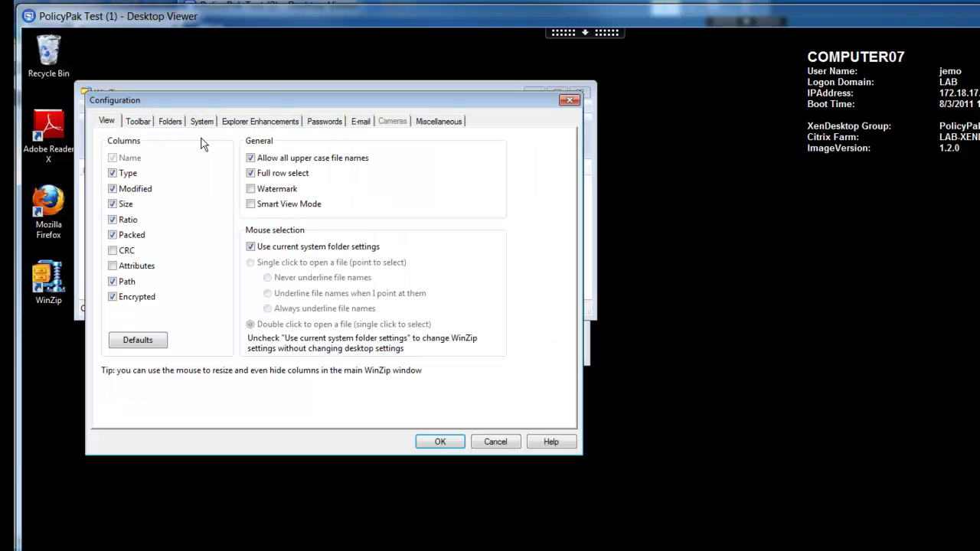
left_click(329, 124)
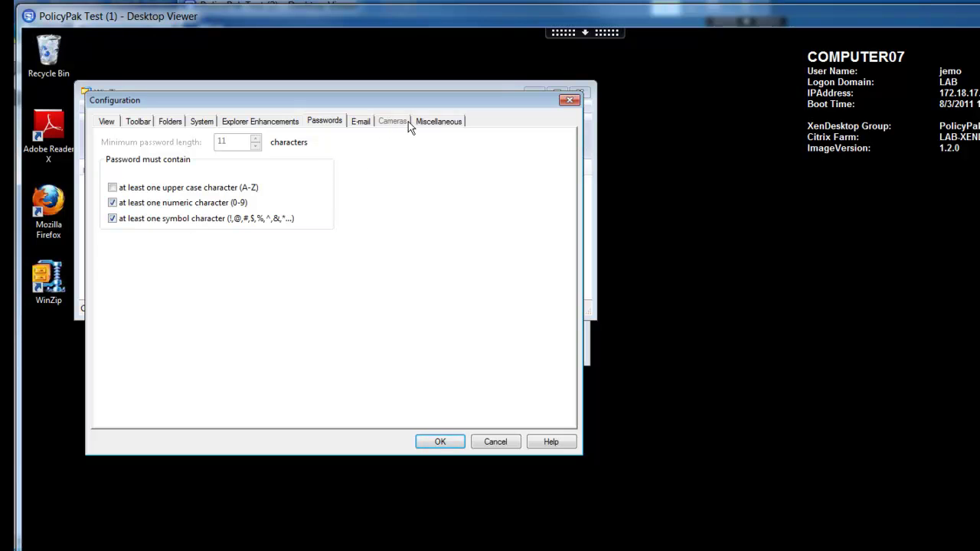
left_click(362, 122)
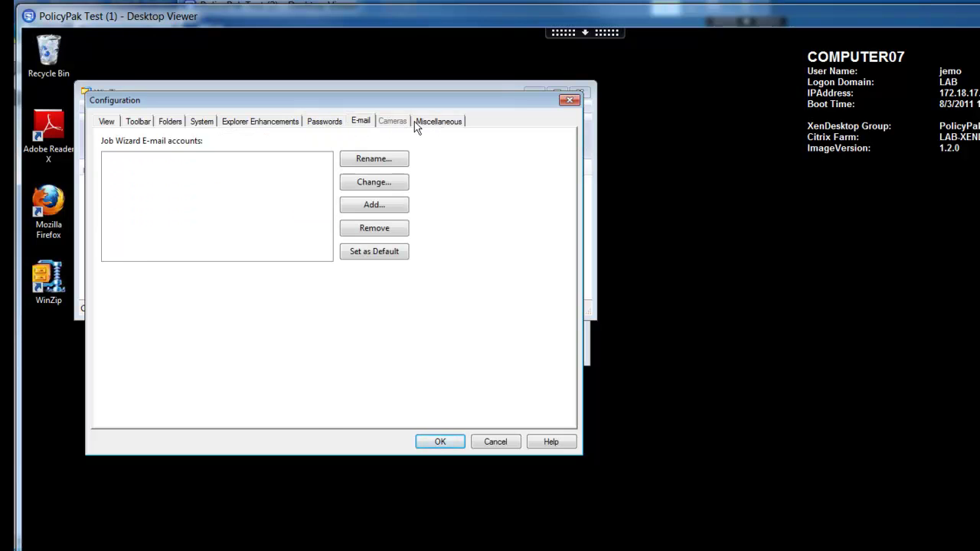
left_click(422, 121)
left_click(354, 120)
left_click(333, 120)
left_click(359, 123)
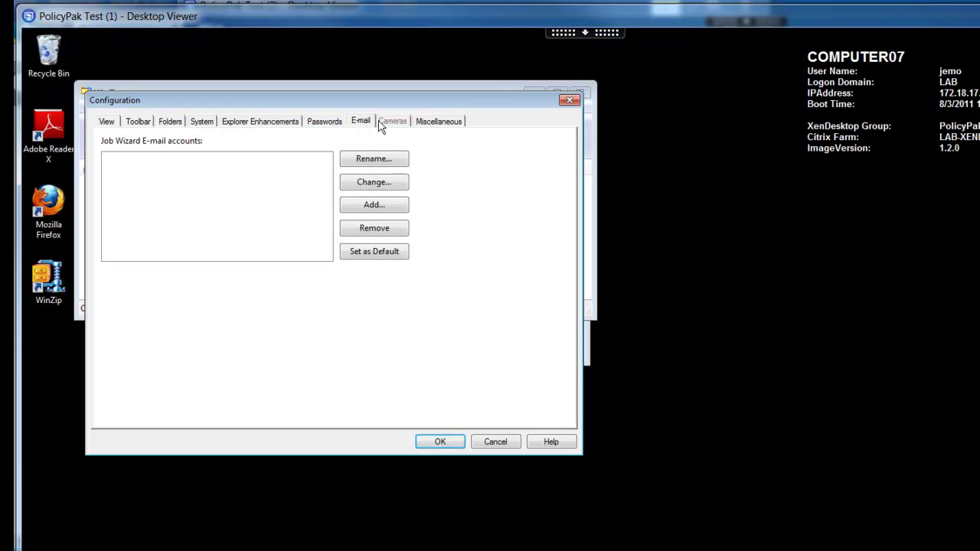
left_click(328, 127)
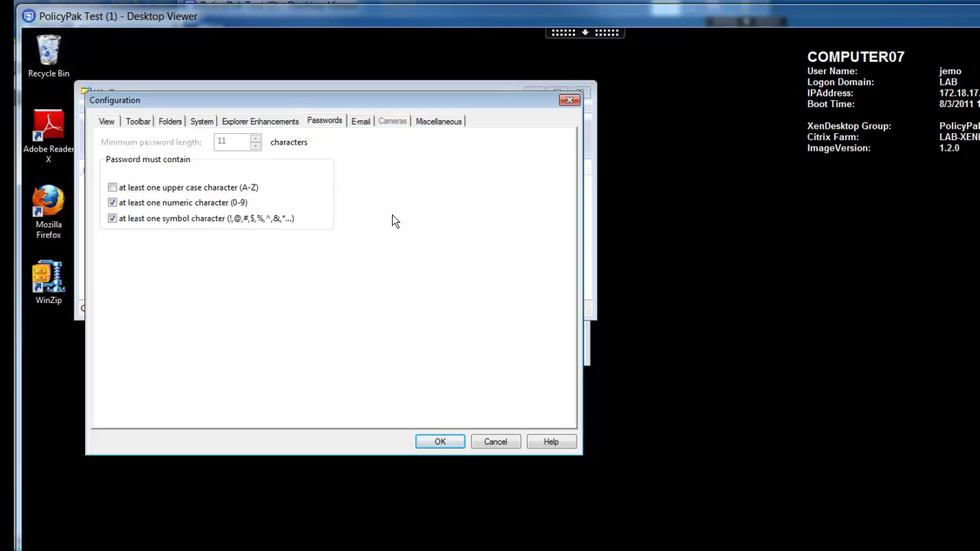
left_click(569, 100)
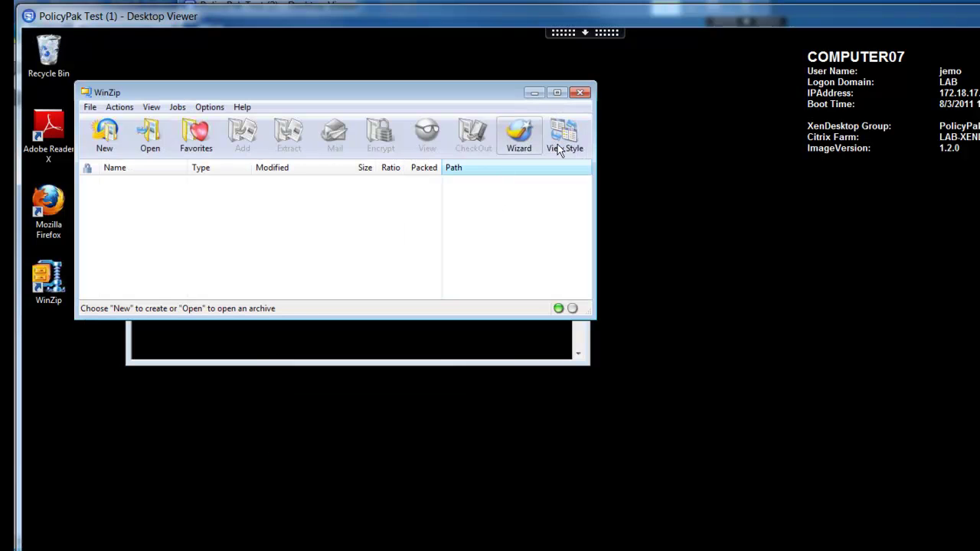
left_click(583, 100)
Step: Launch Adobe Reader, examine the Updater and JavaScript categories in its preferences, and close the program
double_click(48, 123)
left_click(81, 75)
left_click(105, 382)
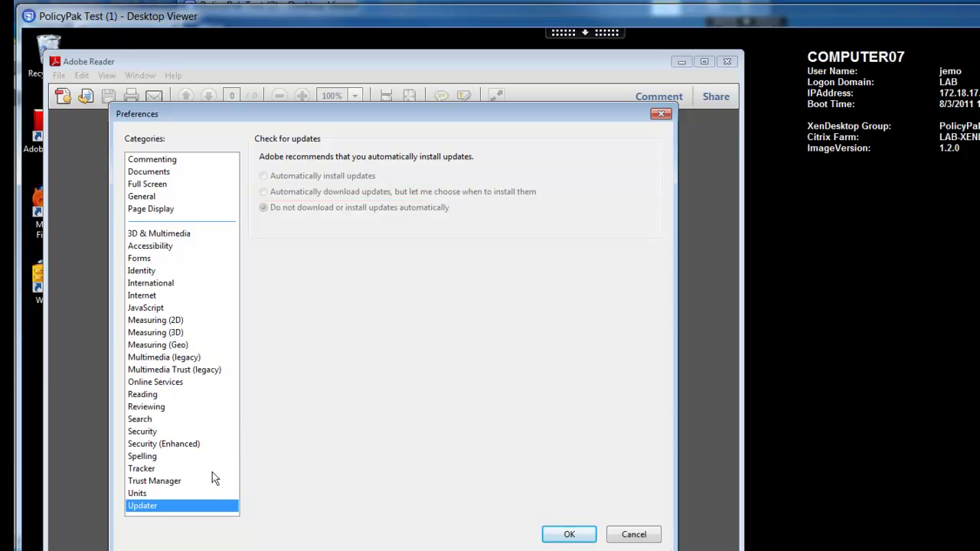
left_click(163, 306)
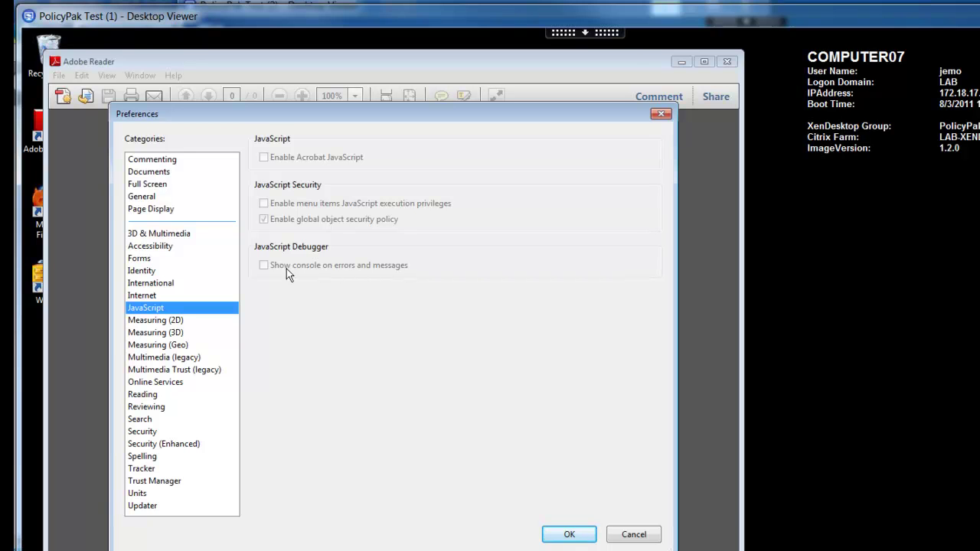
left_click(568, 534)
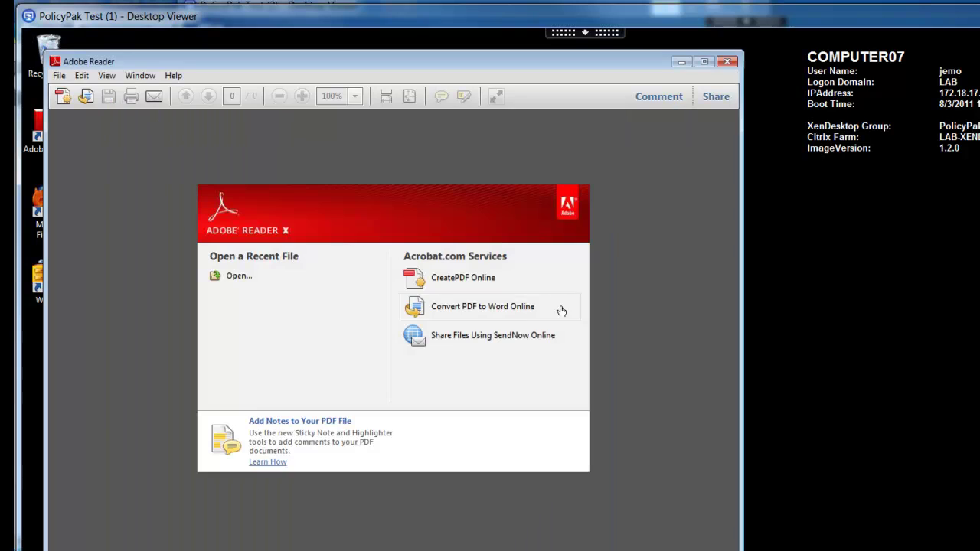
left_click(728, 62)
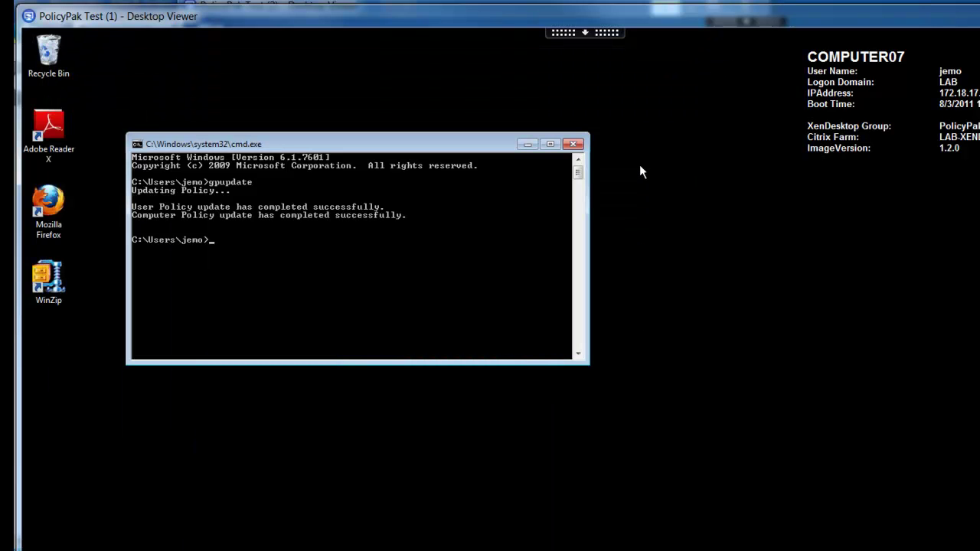